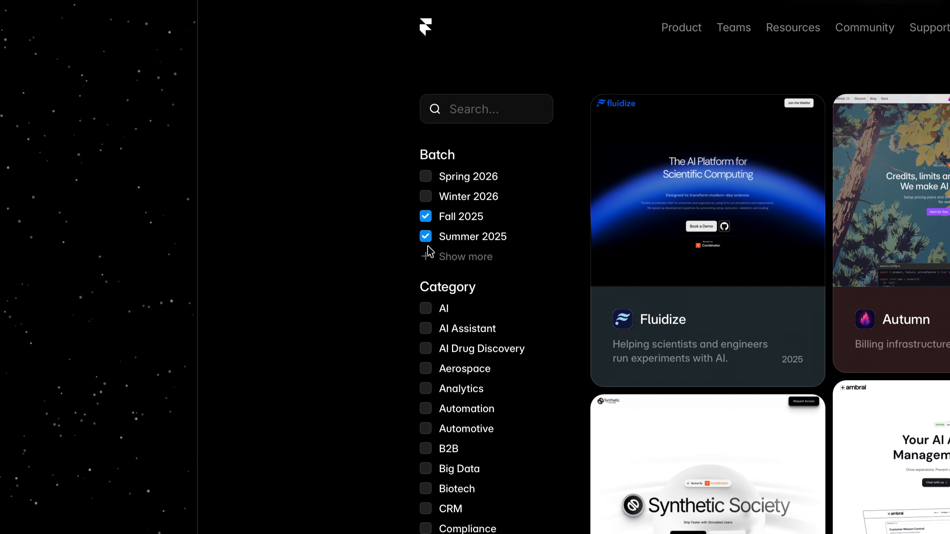
# - Expand the startup directory's batch list and add Fall 2024 to the selected batches
pyautogui.click(428, 259)
pyautogui.click(427, 298)
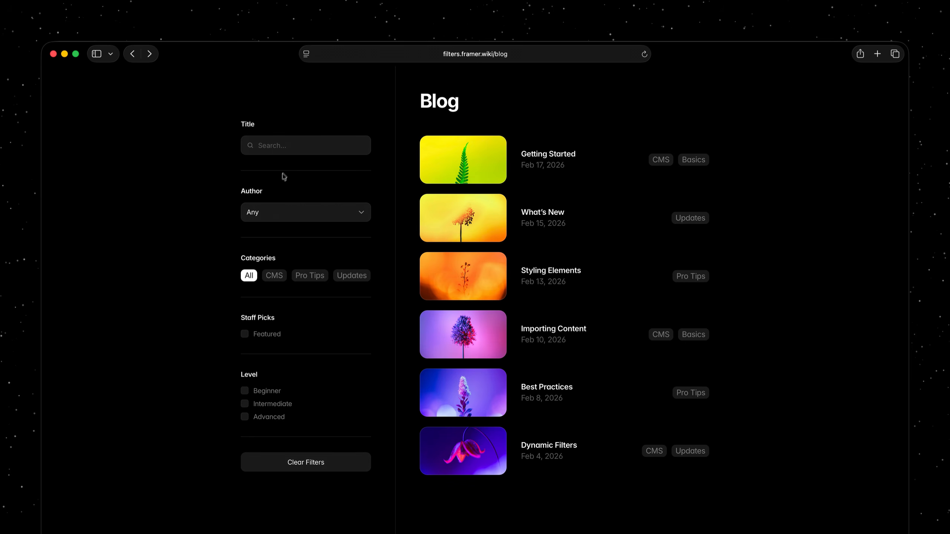
# - Filter the blog articles by the title text "sty" and clear the search
pyautogui.click(298, 148)
pyautogui.write('s')
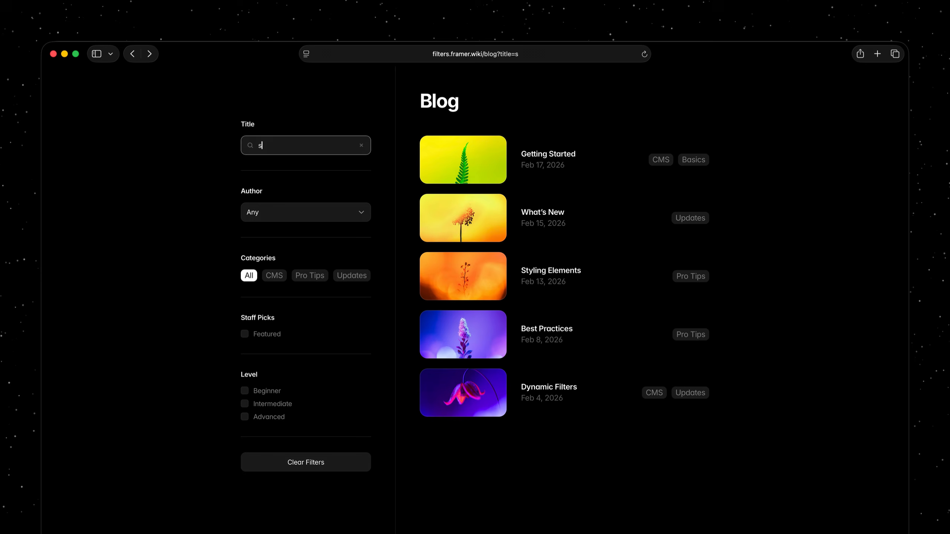
pyautogui.write('ty')
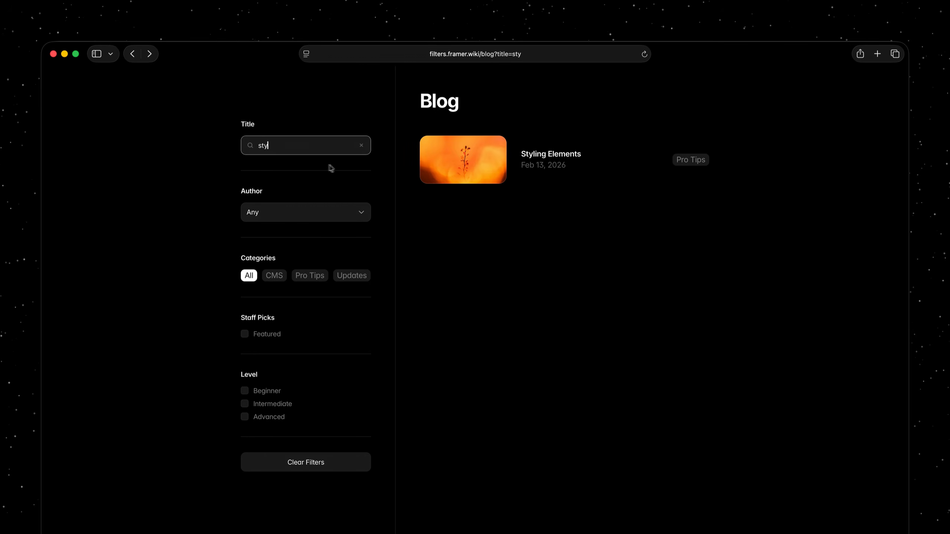
pyautogui.click(361, 146)
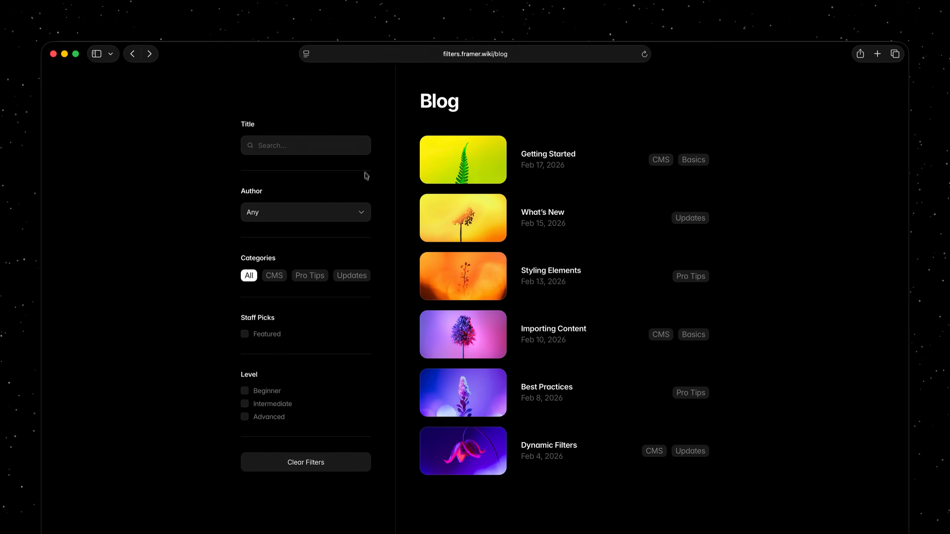
# - Filter the blog by the first listed author, try CMS, Pro Tips and Updates categories, and add the Featured and Beginner filters
pyautogui.click(365, 217)
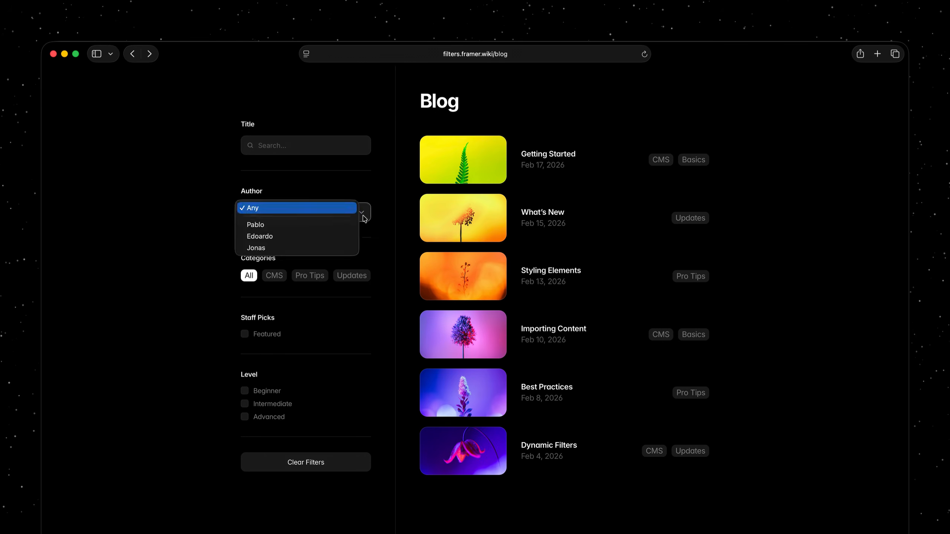
pyautogui.click(340, 225)
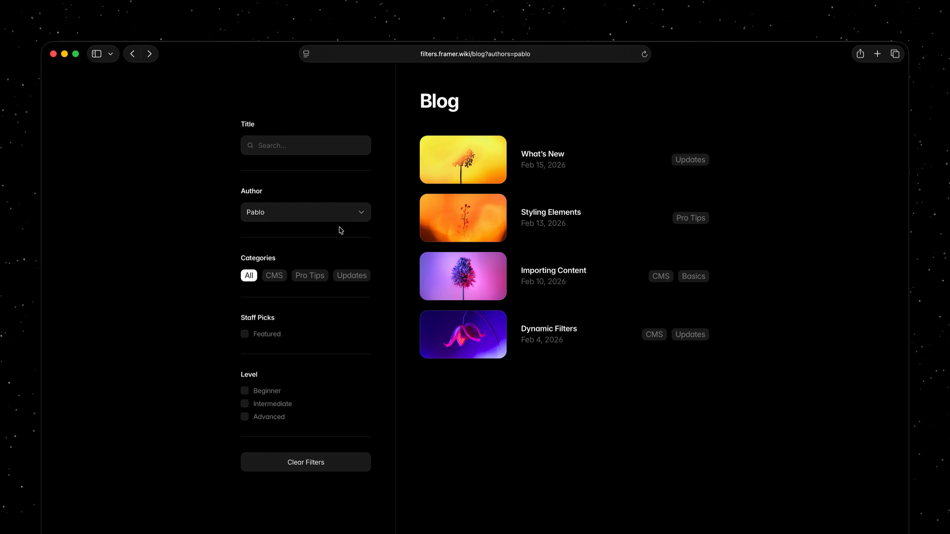
pyautogui.click(277, 278)
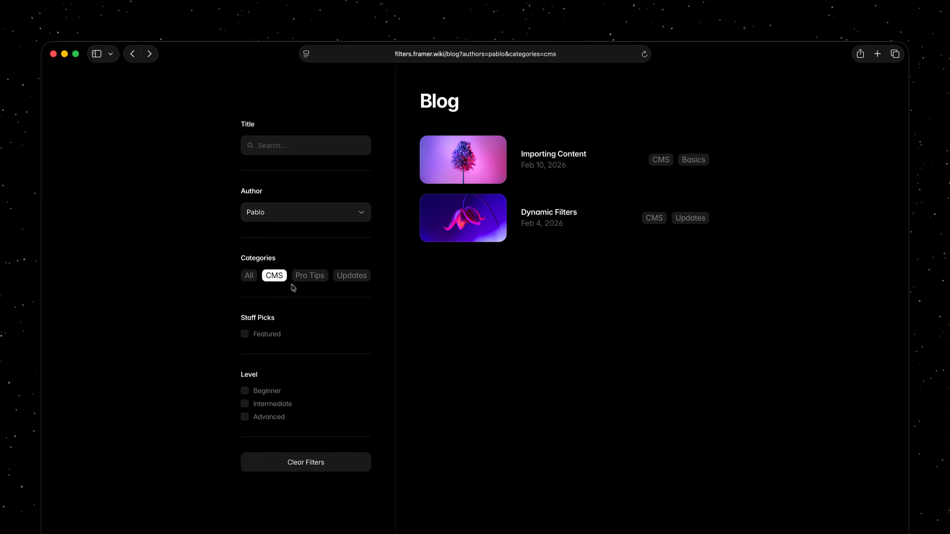
pyautogui.click(312, 281)
pyautogui.click(354, 280)
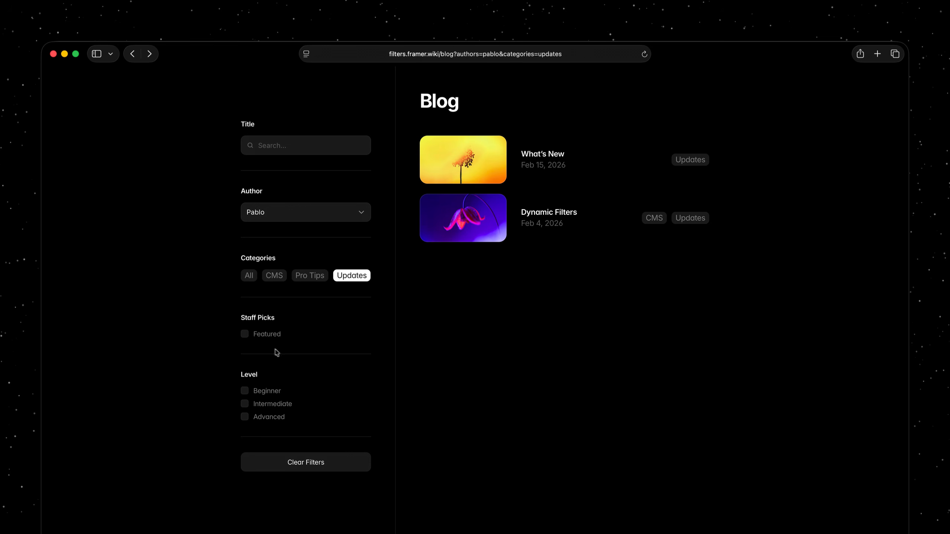
pyautogui.click(245, 335)
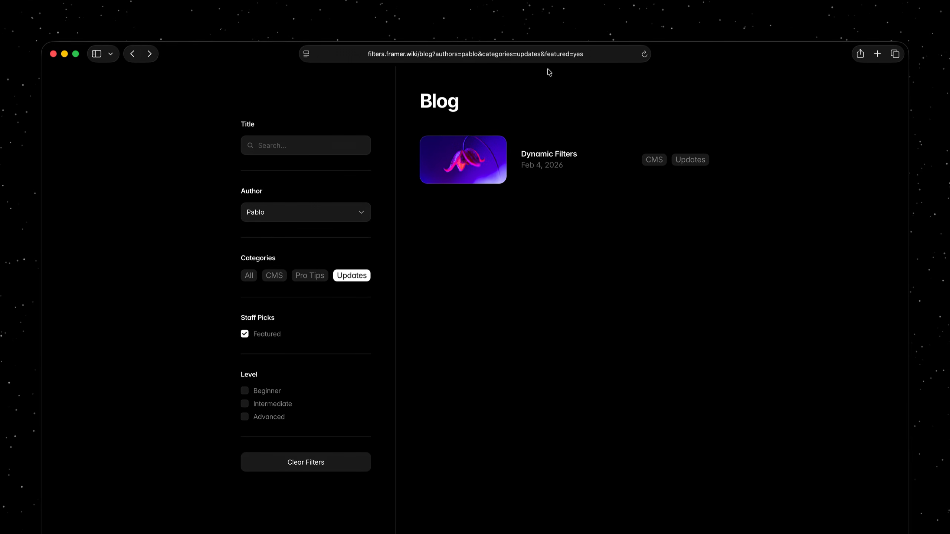
pyautogui.click(247, 393)
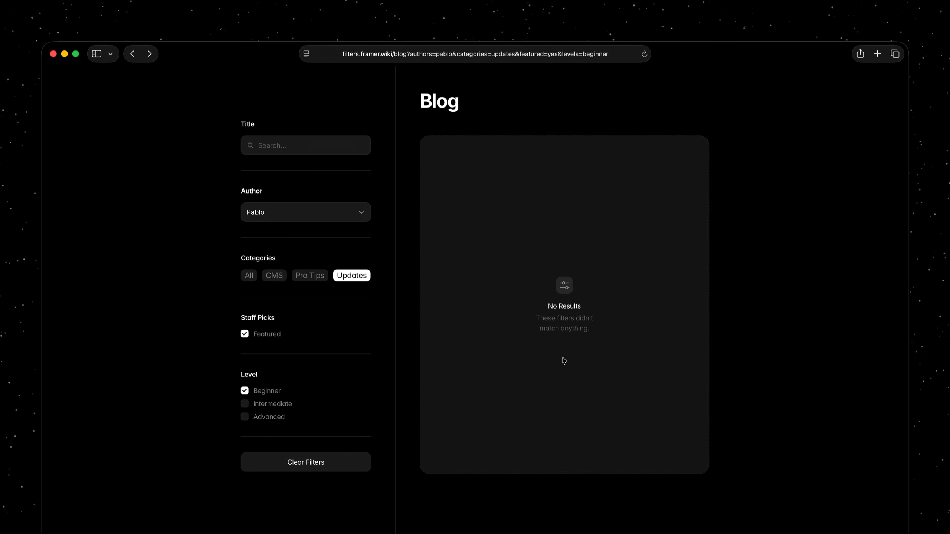
# - Go forward to the Gallery page and filter its sites by the light theme, followed by the dark theme
pyautogui.click(151, 60)
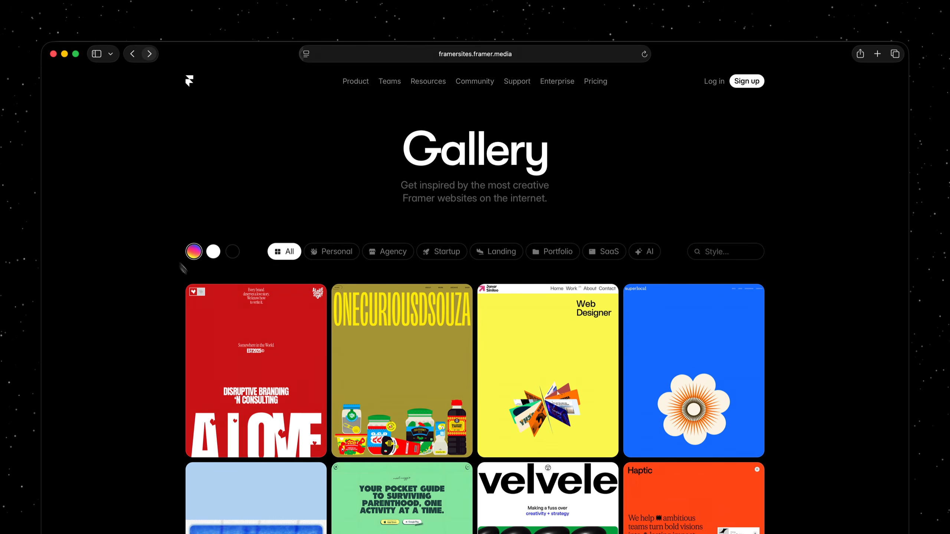
pyautogui.click(215, 255)
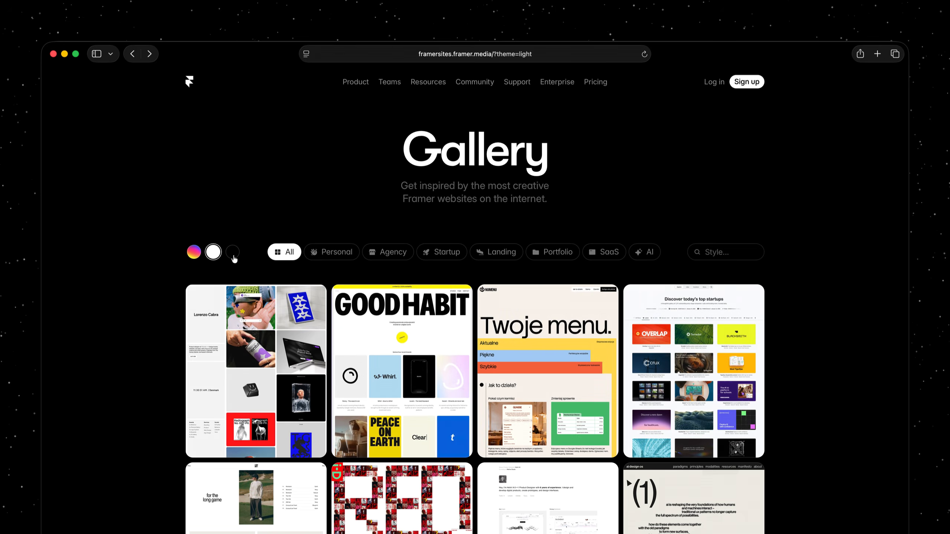
pyautogui.click(233, 254)
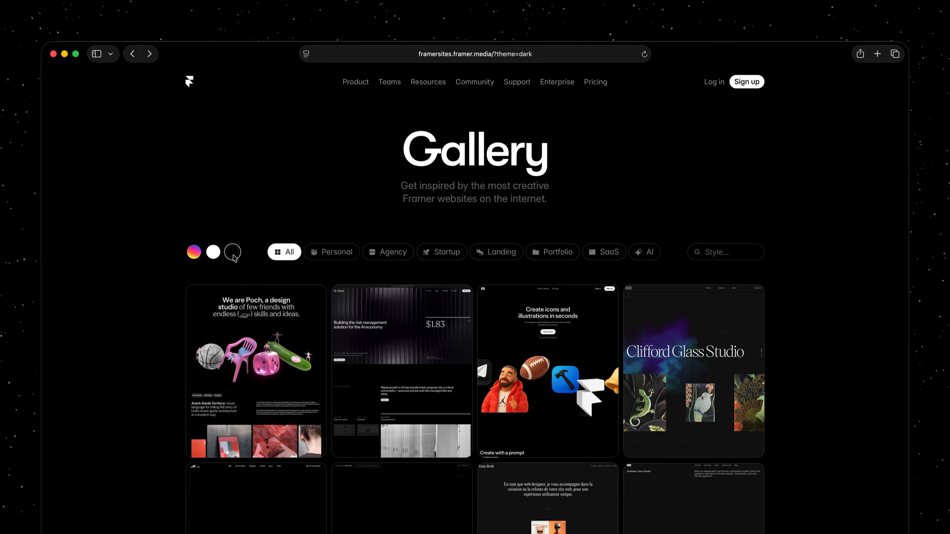
# - Filter the dark gallery sites by the Personal, Agency, Startup and Landing categories in turn
pyautogui.click(316, 257)
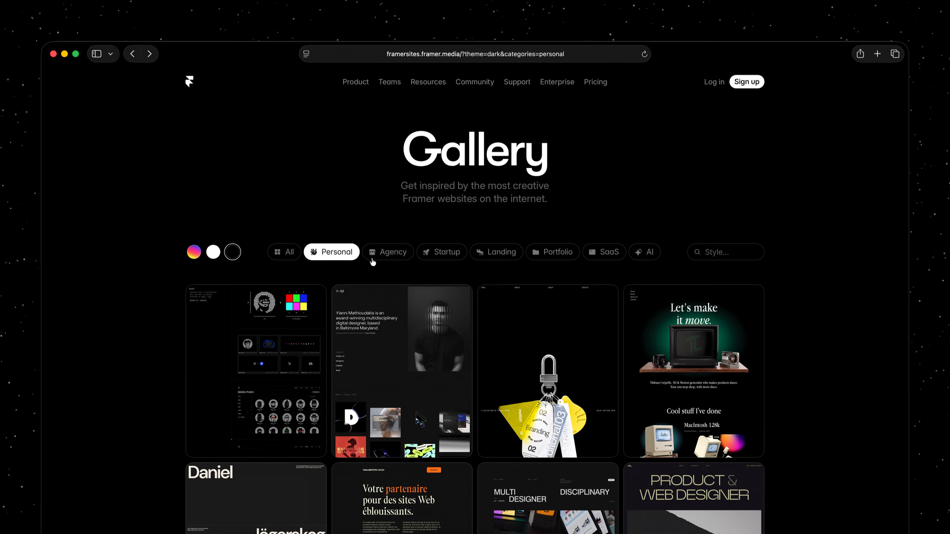
pyautogui.click(375, 261)
pyautogui.click(423, 258)
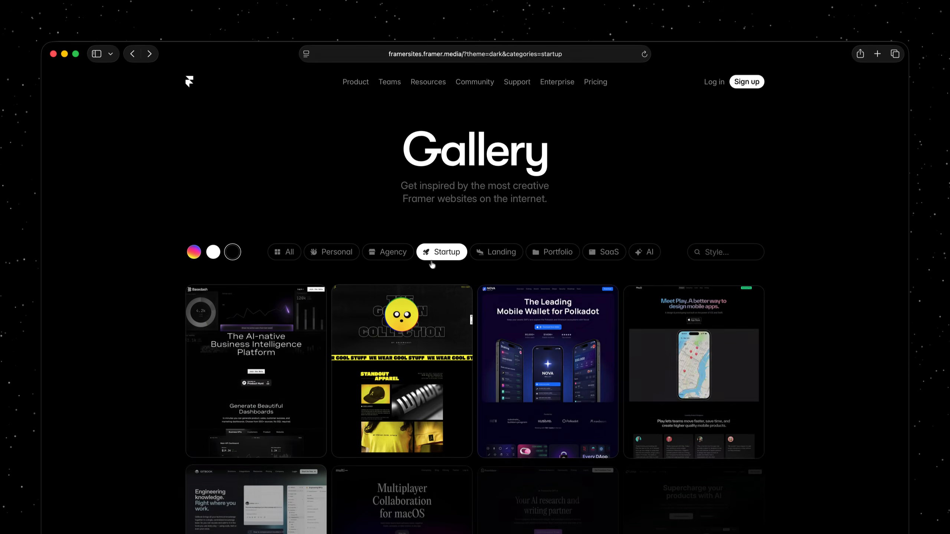
pyautogui.click(480, 262)
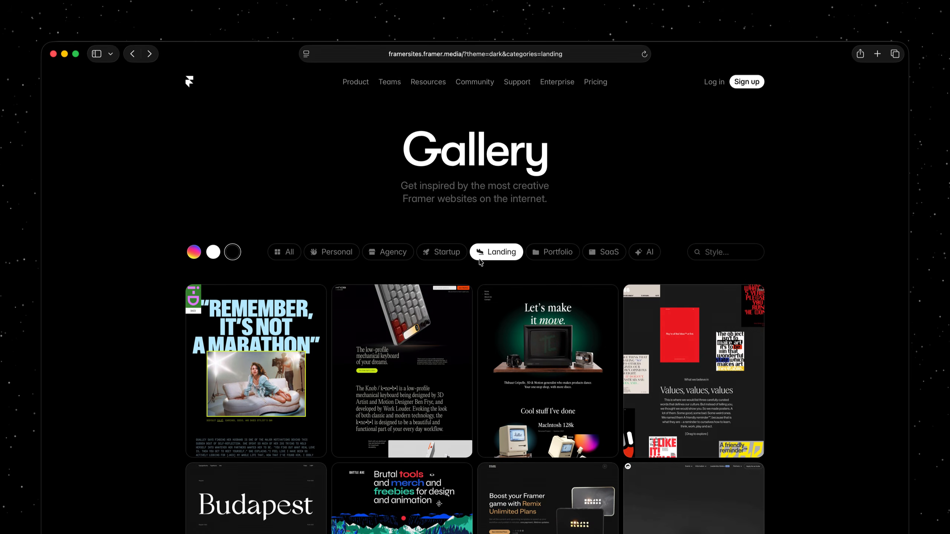
# - Load more sites below the Landing gallery results and return to the start of the page
pyautogui.scroll(-10, 481, 262)
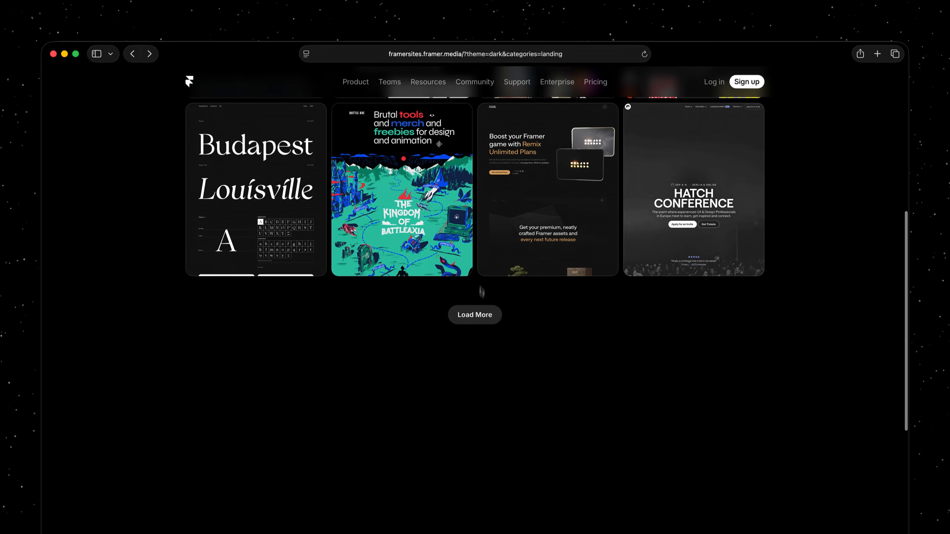
pyautogui.click(475, 314)
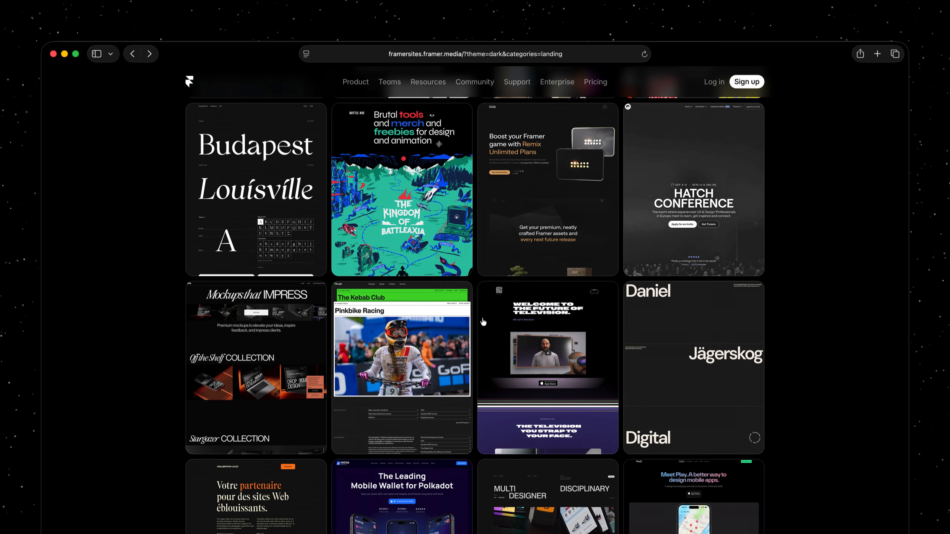
pyautogui.scroll(10, 482, 322)
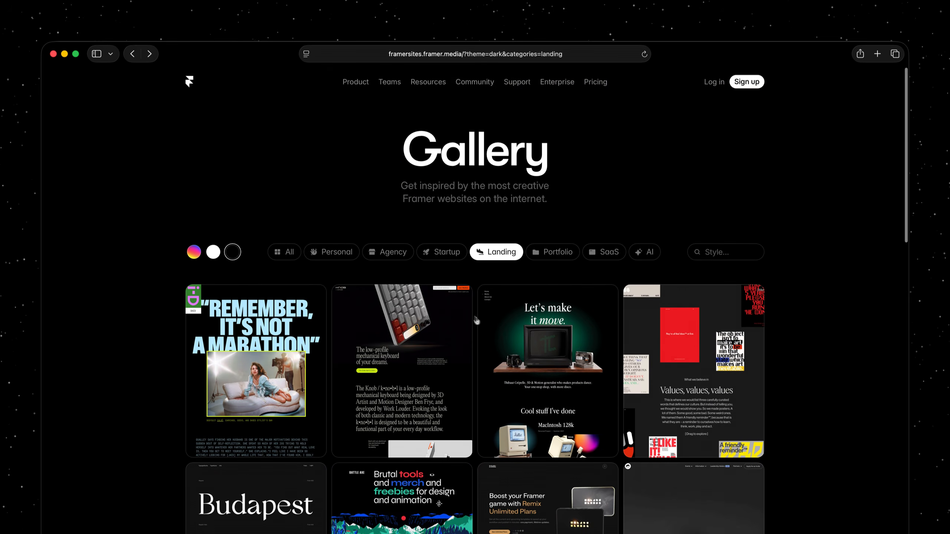
# - Go forward to the Y Combinator startups page, filter by the Fall 2025, Summer 2025 and Fall 2024 batches, and navigate back
pyautogui.click(132, 54)
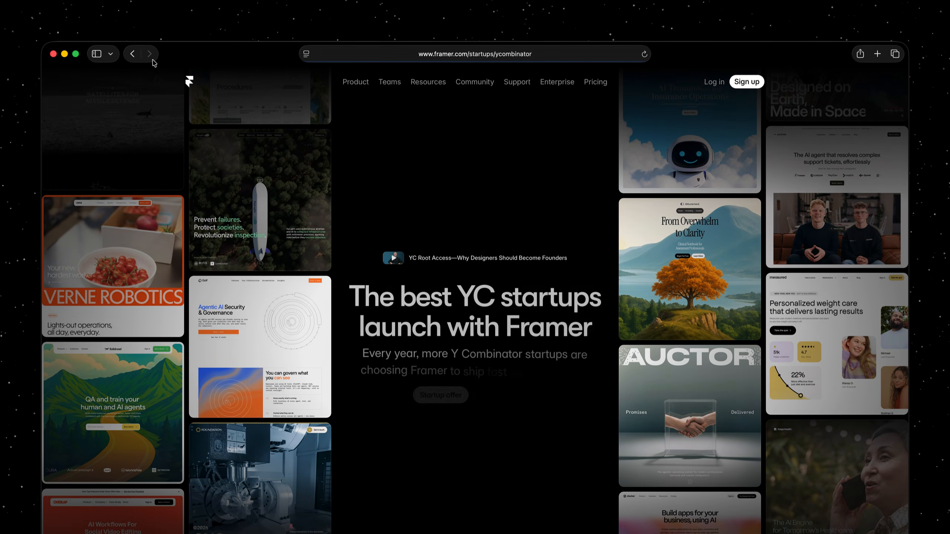
pyautogui.scroll(-15, 187, 168)
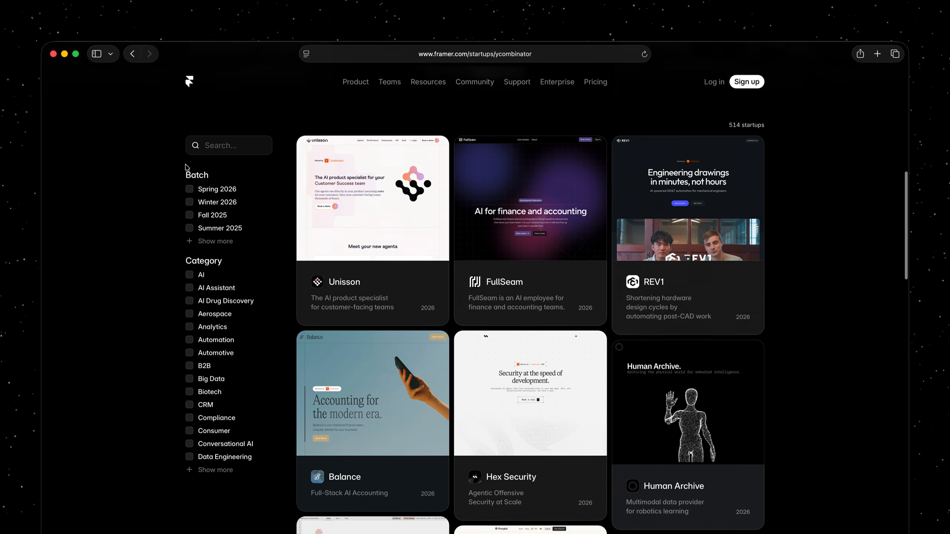
pyautogui.click(190, 205)
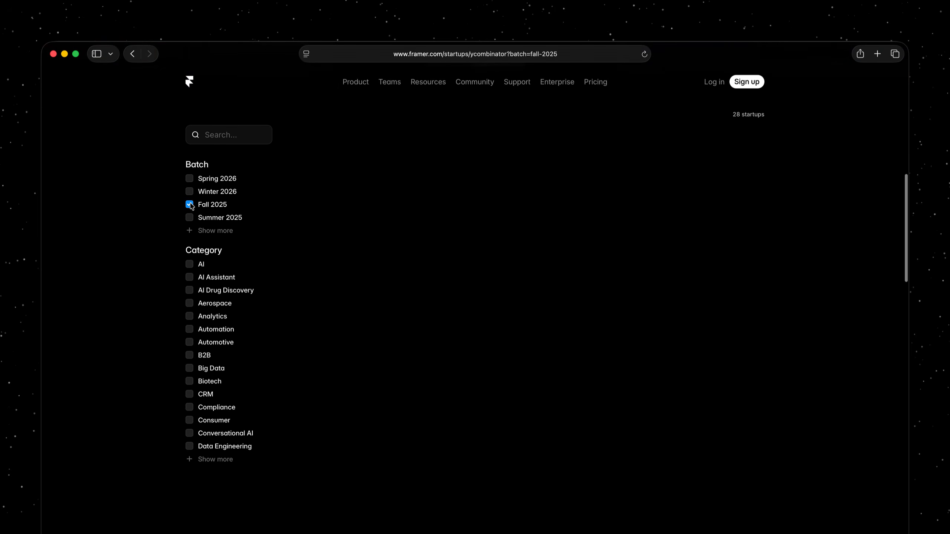
pyautogui.click(189, 218)
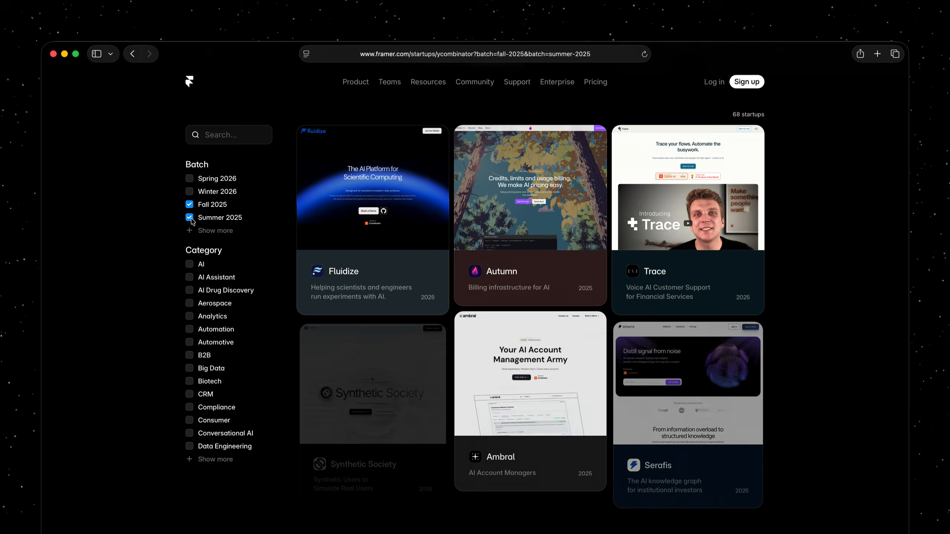
pyautogui.click(190, 232)
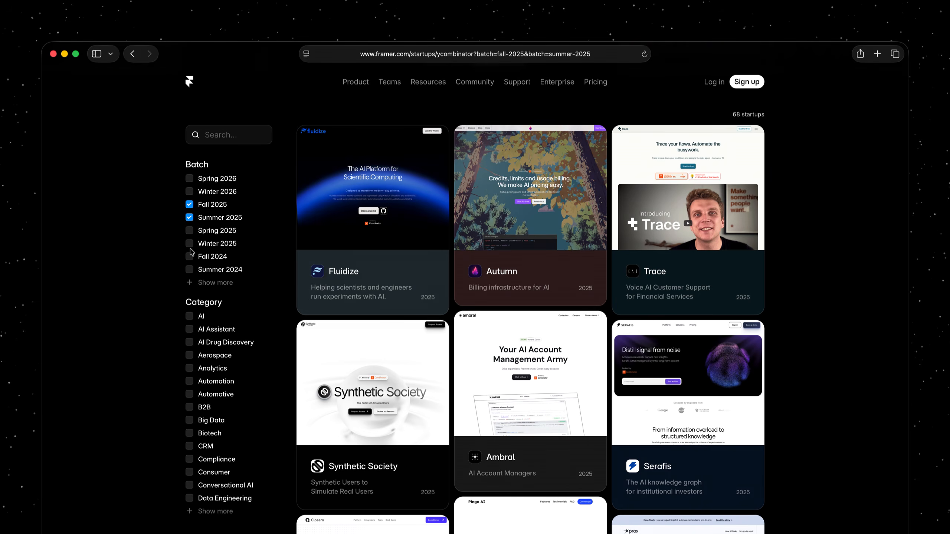
pyautogui.click(190, 257)
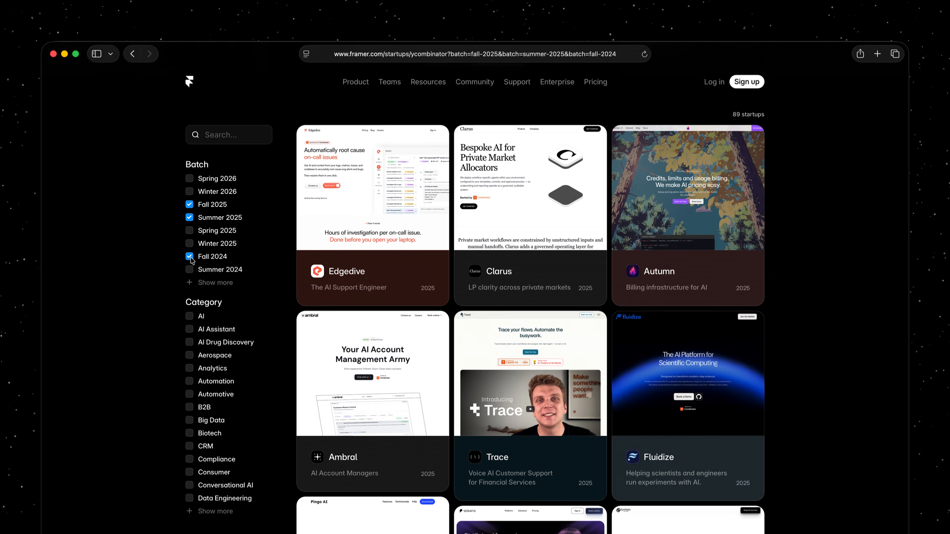
pyautogui.click(134, 60)
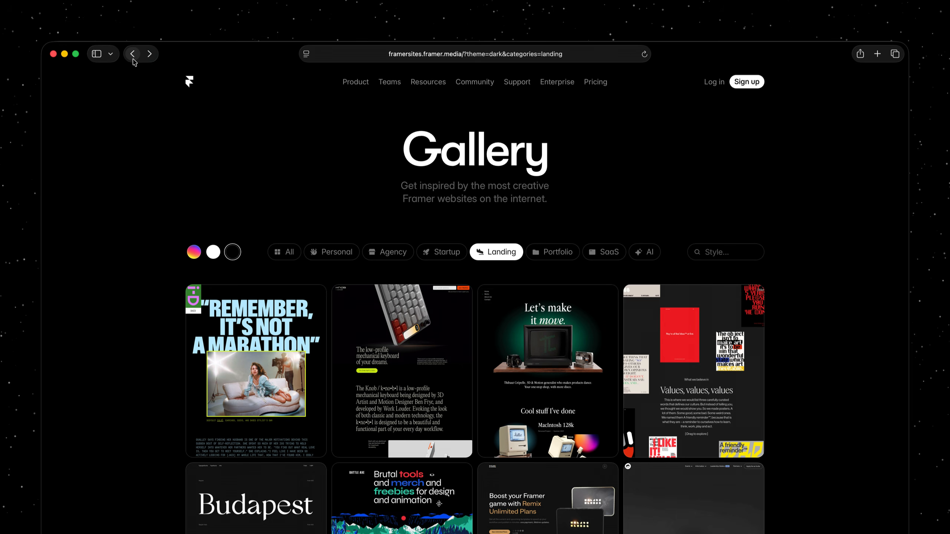
pyautogui.click(133, 55)
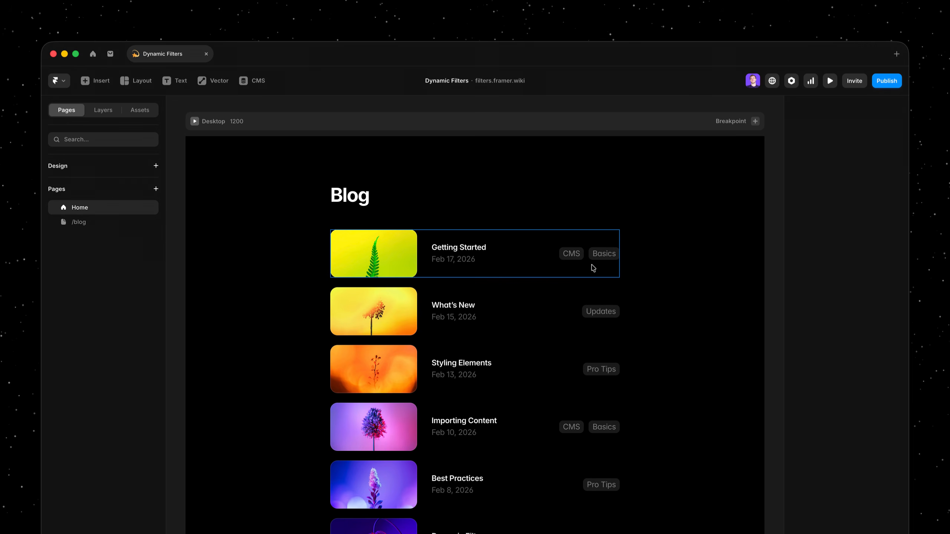
# - Add a dynamic Categories filter shown as Tabs to the Article List on the Home page
pyautogui.click(544, 359)
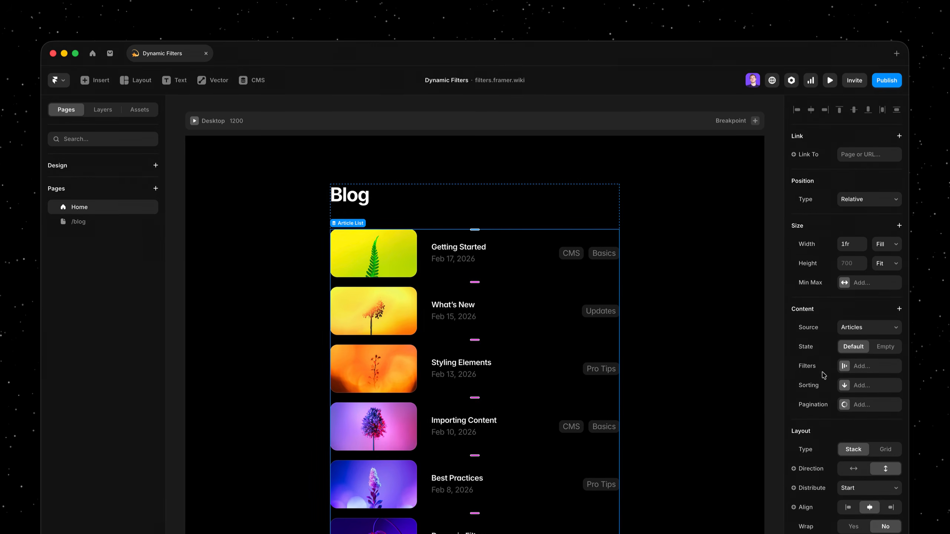
pyautogui.click(868, 365)
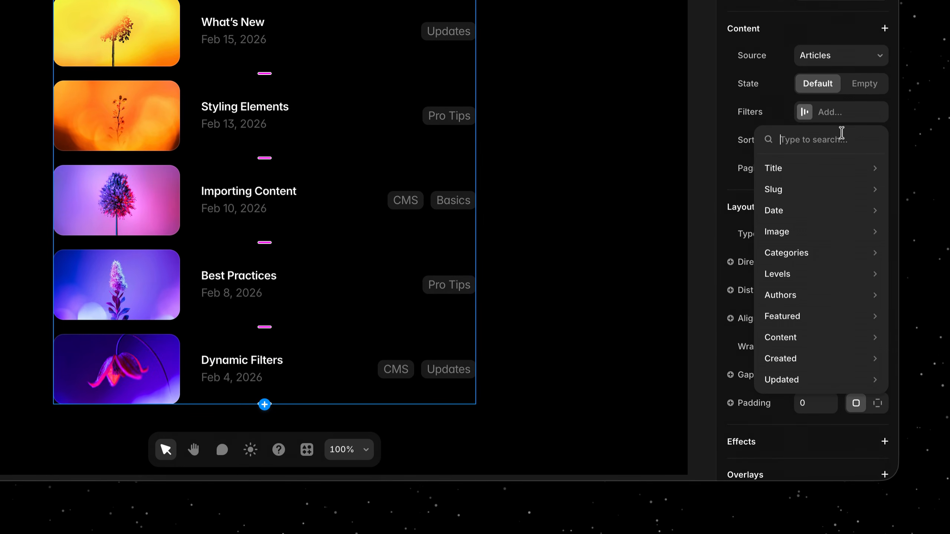
pyautogui.moveTo(842, 192)
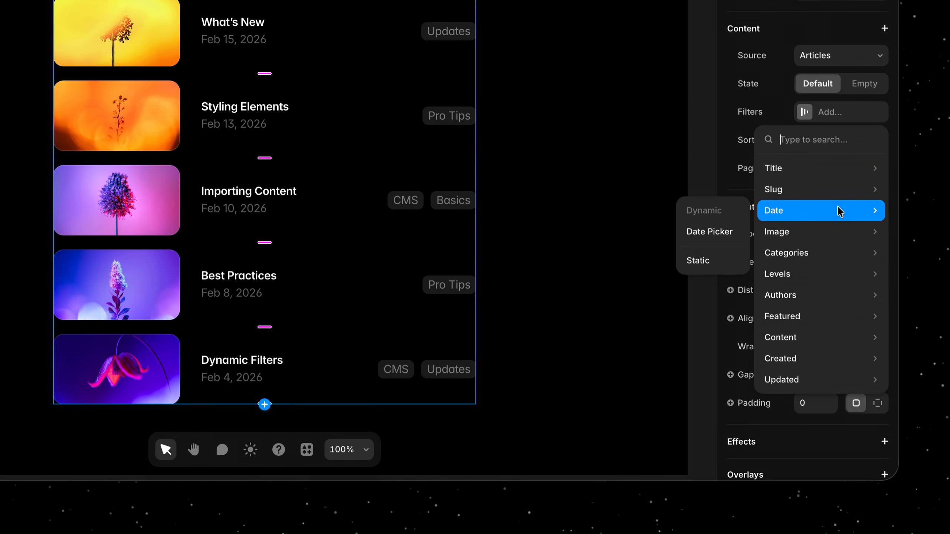
pyautogui.moveTo(834, 262)
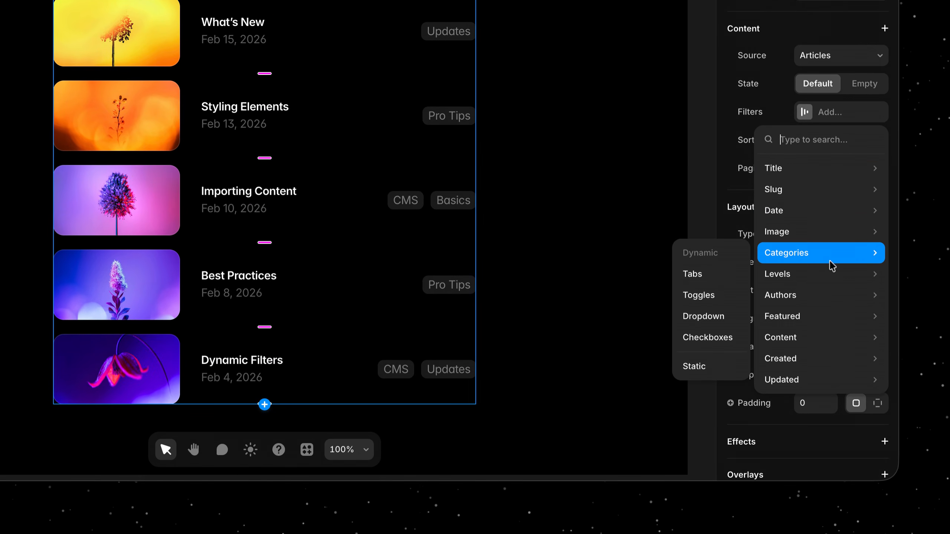
pyautogui.click(726, 286)
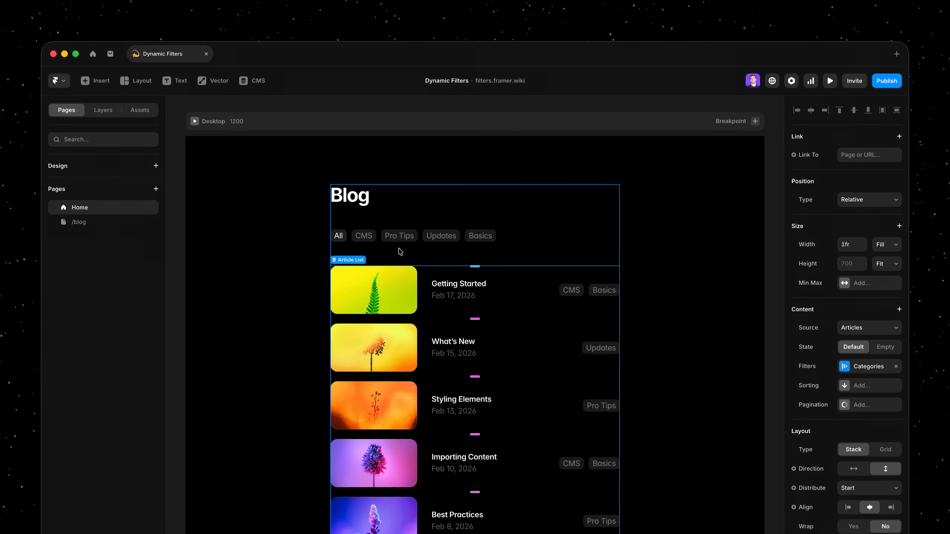
# - Preview the page and test the category tabs CMS, Pro Tips, Updates and Basics on the blog list
pyautogui.press('super+p')
pyautogui.click(365, 205)
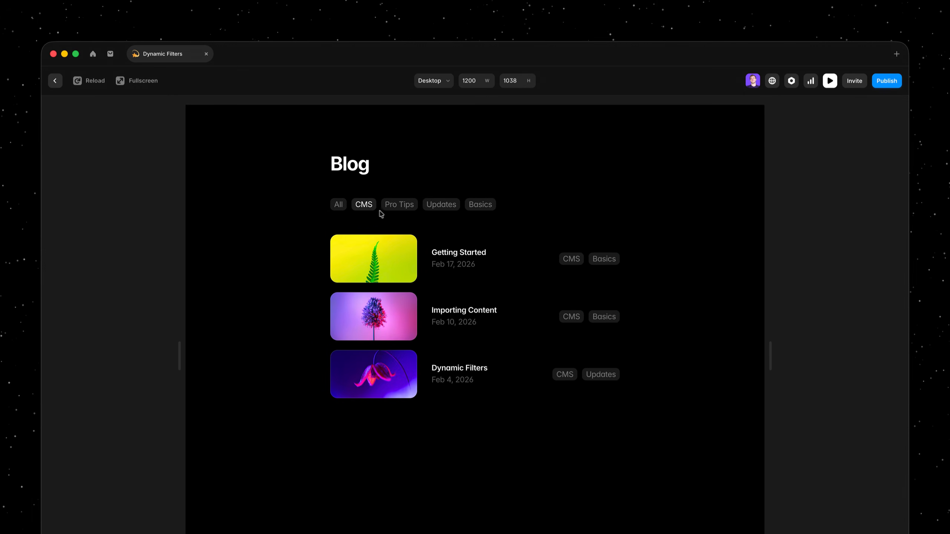
pyautogui.click(395, 206)
pyautogui.click(442, 207)
pyautogui.click(482, 207)
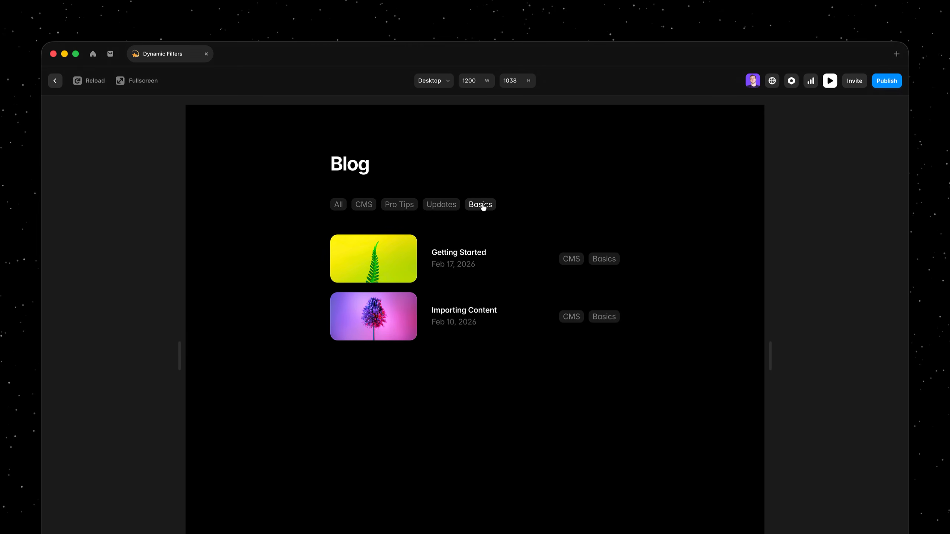
pyautogui.click(446, 210)
pyautogui.click(397, 212)
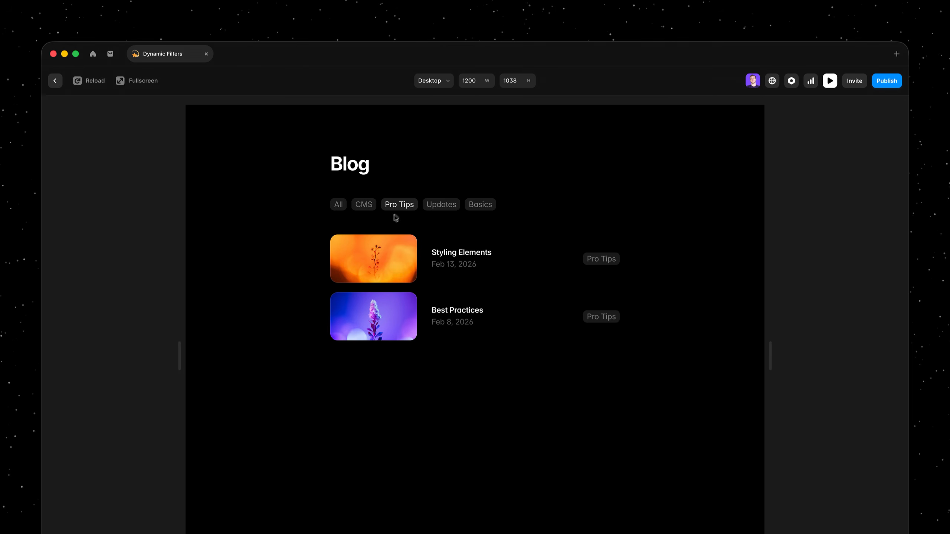
# - Leave the preview with all articles shown and change the fill of the category tab component's Active variant to white
pyautogui.click(339, 211)
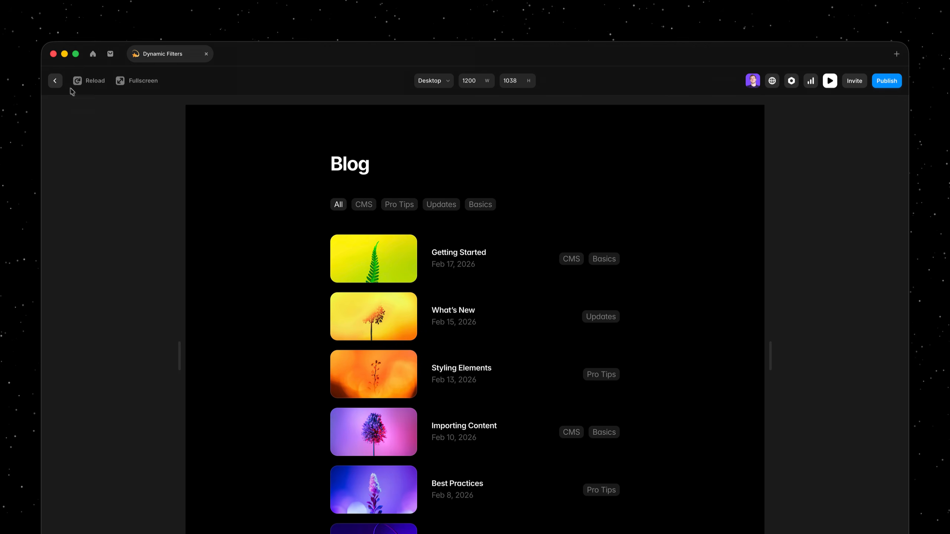
pyautogui.click(56, 81)
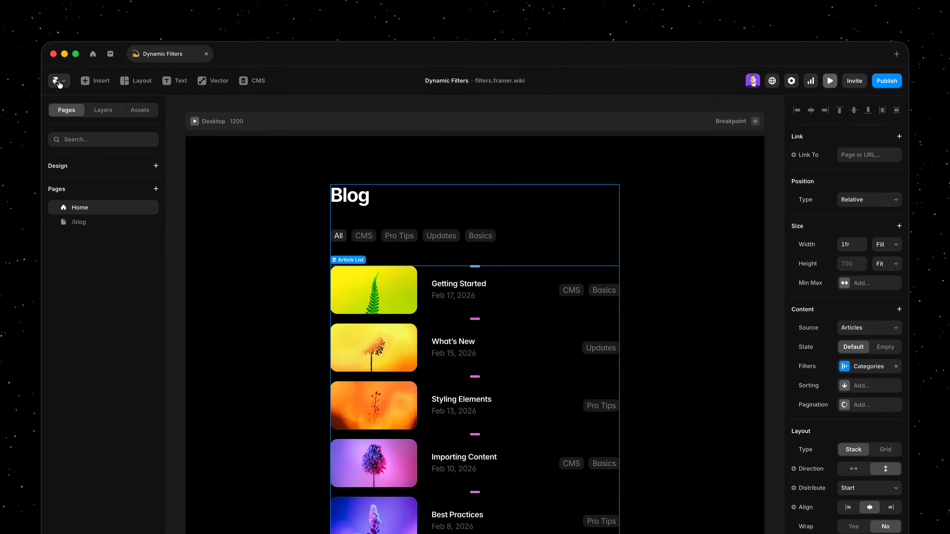
pyautogui.doubleClick(338, 236)
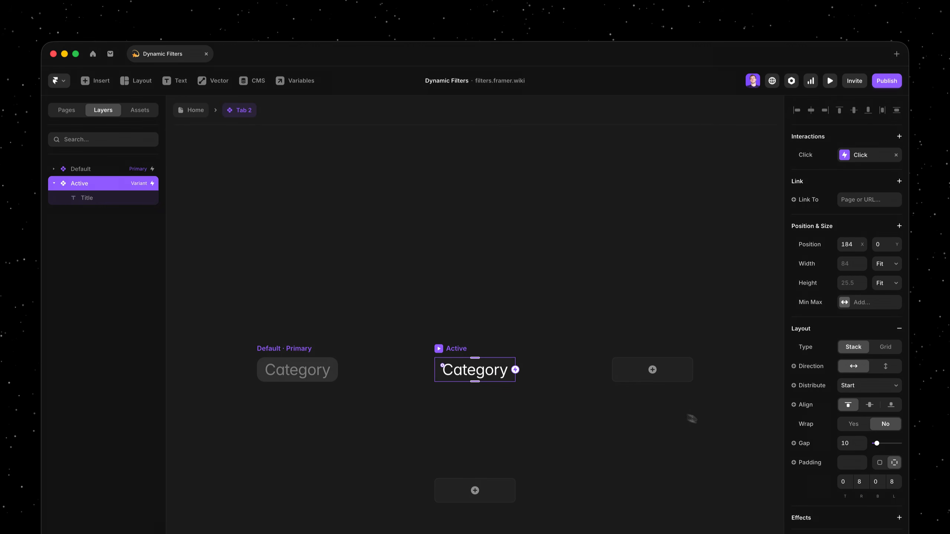
pyautogui.scroll(-8, 807, 424)
pyautogui.click(859, 377)
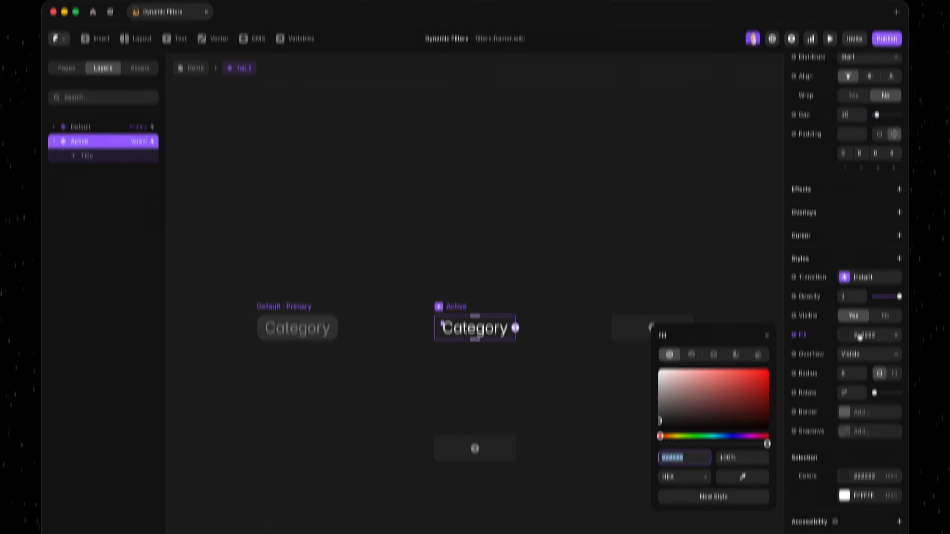
pyautogui.moveTo(693, 401); pyautogui.dragTo(572, 304)
# - Set the Title text color in the tab's Active variant to 222222 and return to the Home page
pyautogui.doubleClick(480, 333)
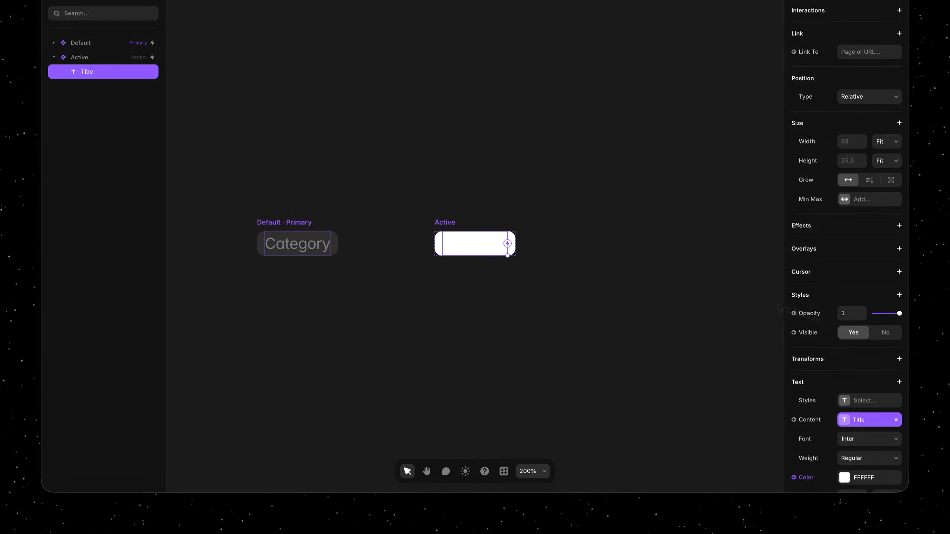
pyautogui.click(867, 477)
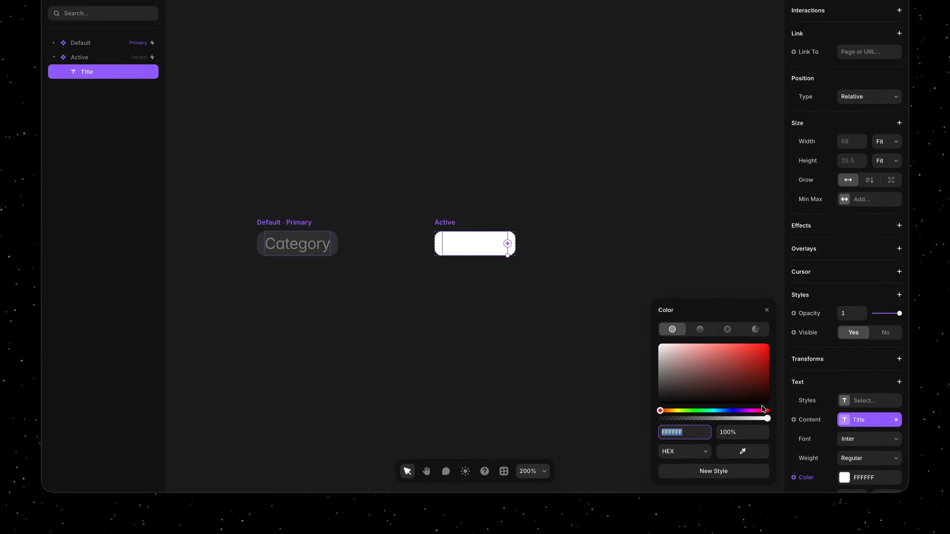
pyautogui.write('222222')
pyautogui.press('Escape')
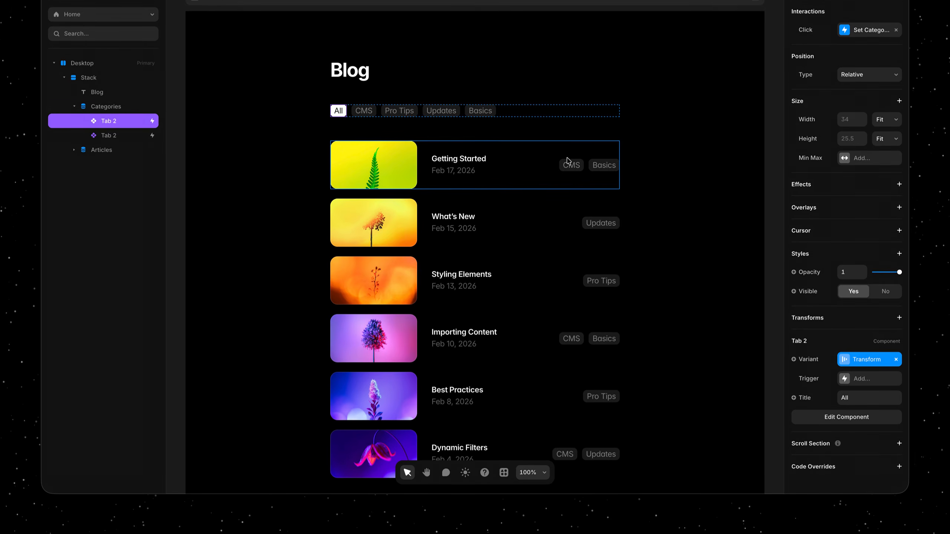
# - Preview the restyled category tabs by switching between CMS, Pro Tips, Updates and All, and return to the canvas
pyautogui.press('super+p')
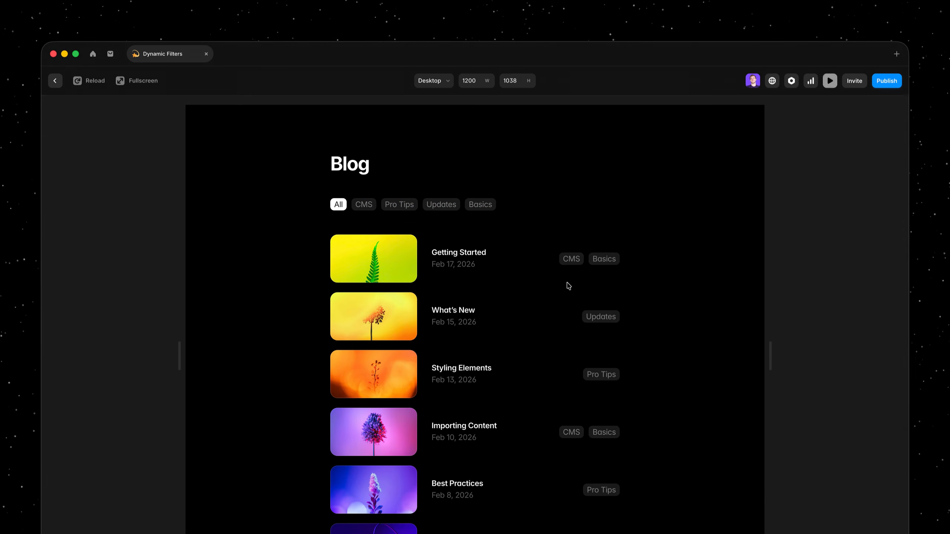
pyautogui.click(365, 207)
pyautogui.click(399, 206)
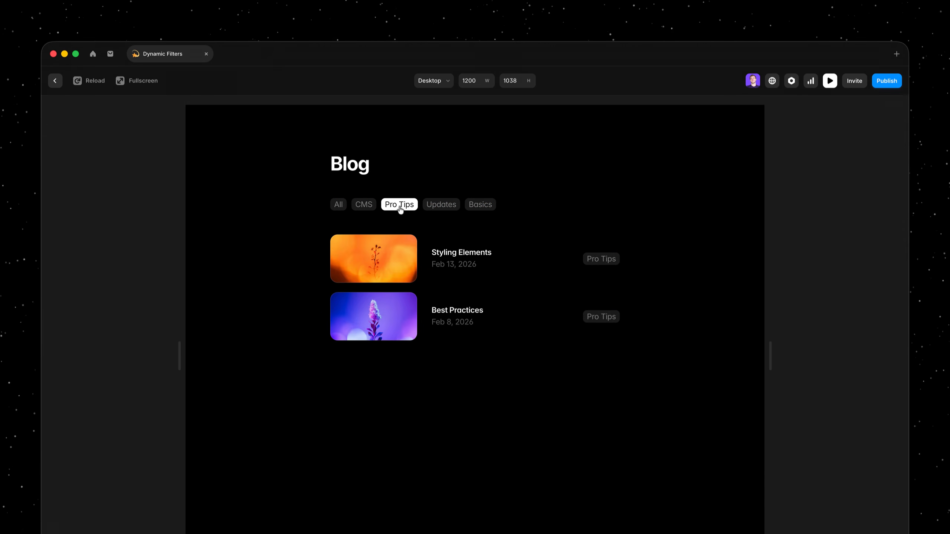
pyautogui.click(436, 207)
pyautogui.click(392, 209)
pyautogui.click(365, 208)
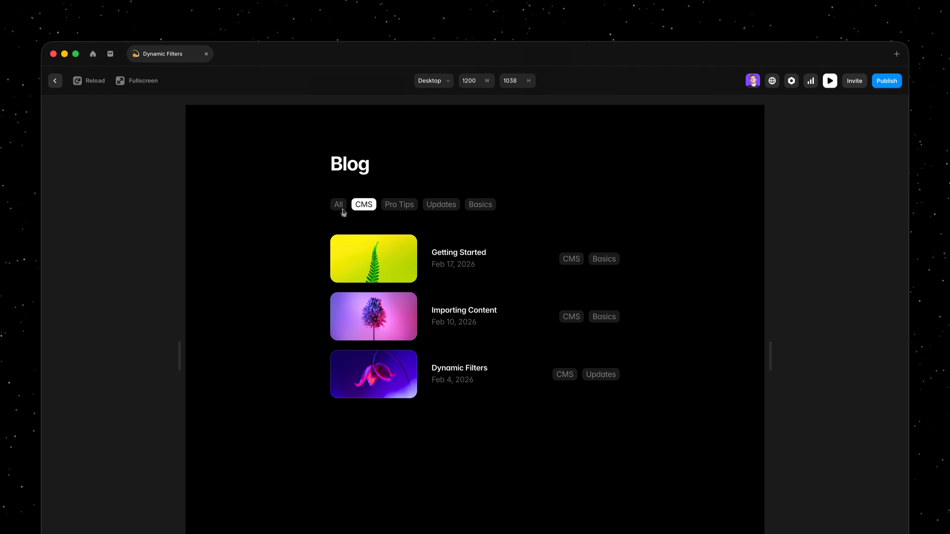
pyautogui.click(342, 209)
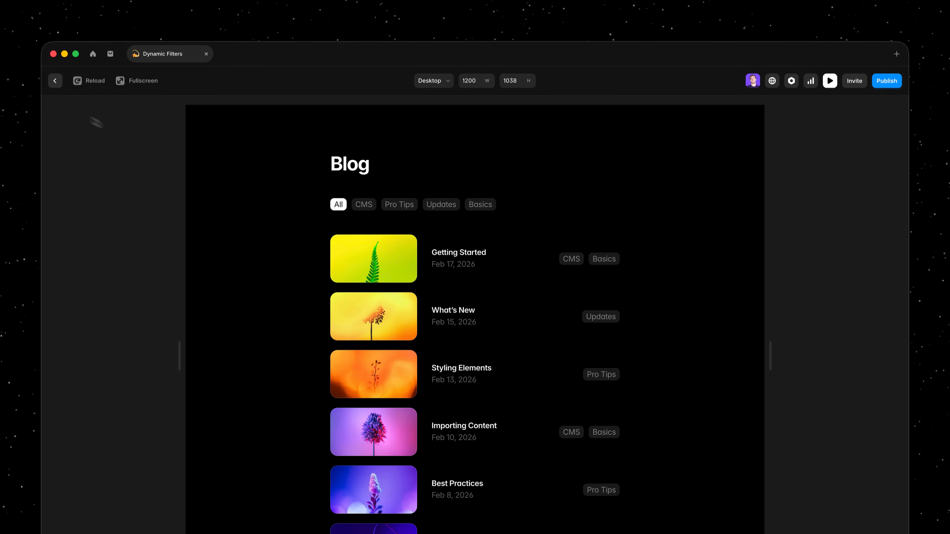
pyautogui.click(54, 82)
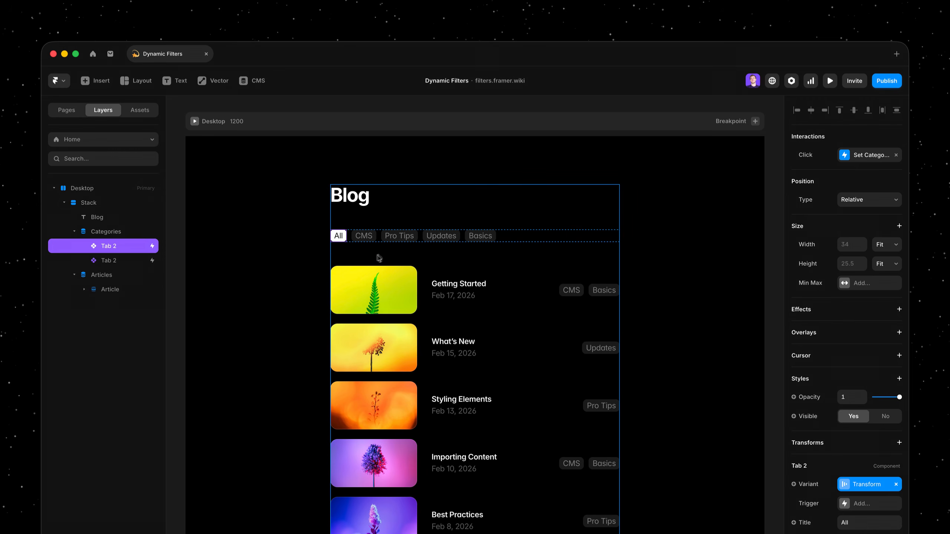
# - Add a dynamic Title filter shown as a Search Field to the Article List
pyautogui.click(436, 337)
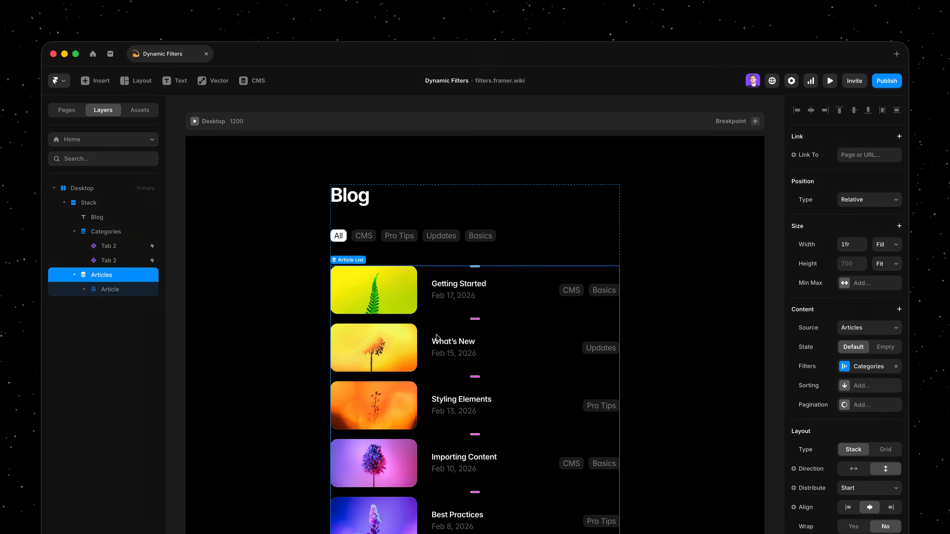
pyautogui.click(874, 373)
pyautogui.click(742, 434)
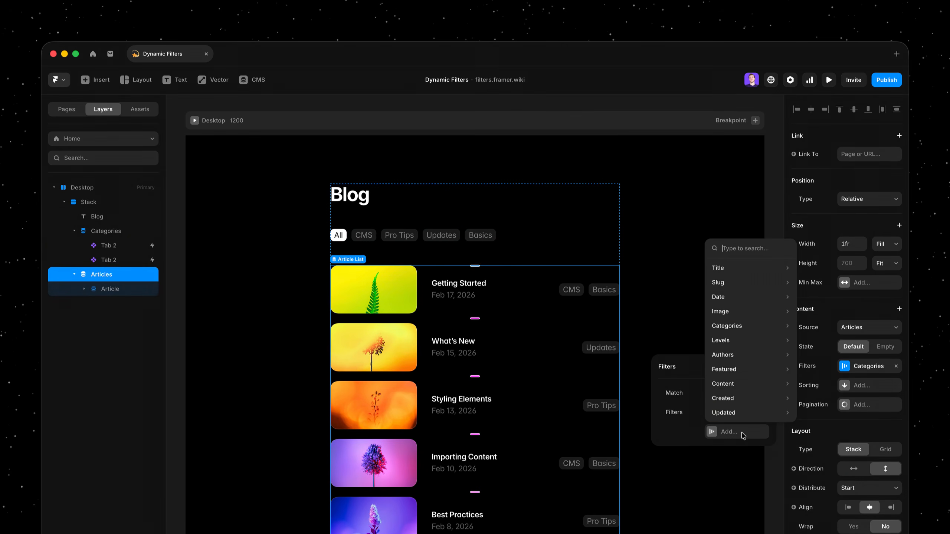
pyautogui.moveTo(744, 275)
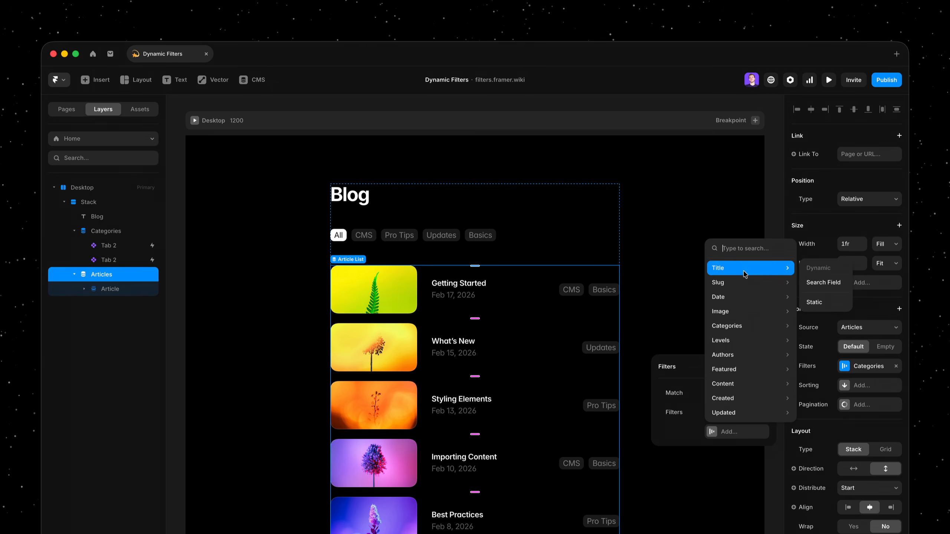
pyautogui.click(815, 288)
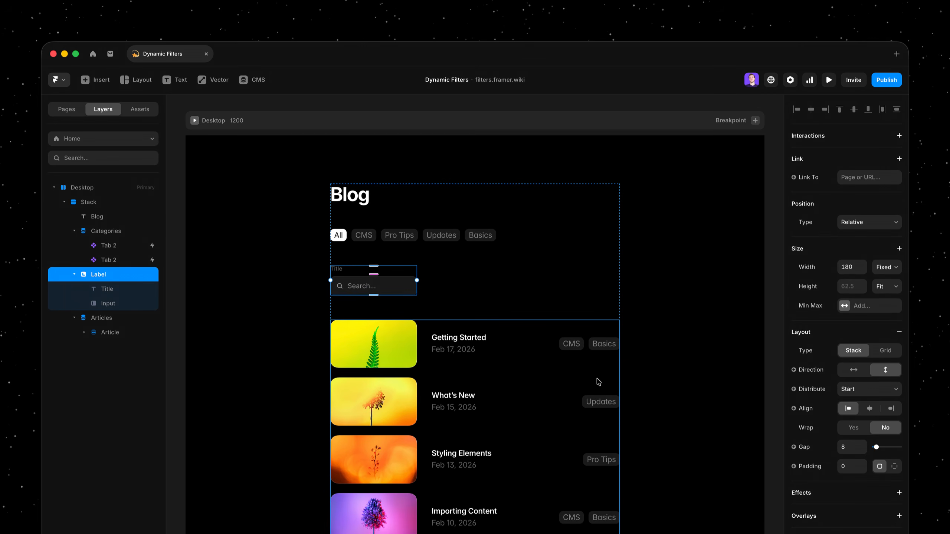
# - Add a dynamic Authors filter shown as a Dropdown to the Article List
pyautogui.click(598, 381)
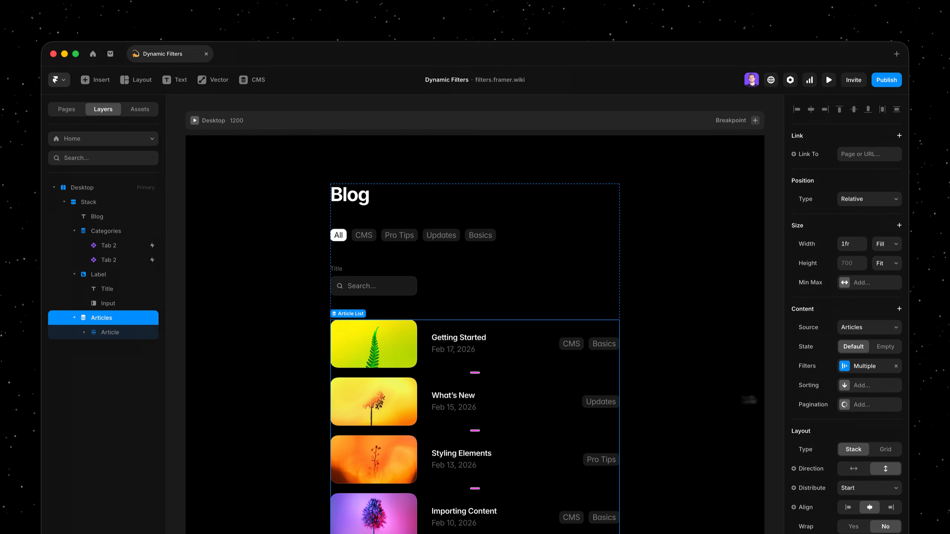
pyautogui.click(871, 368)
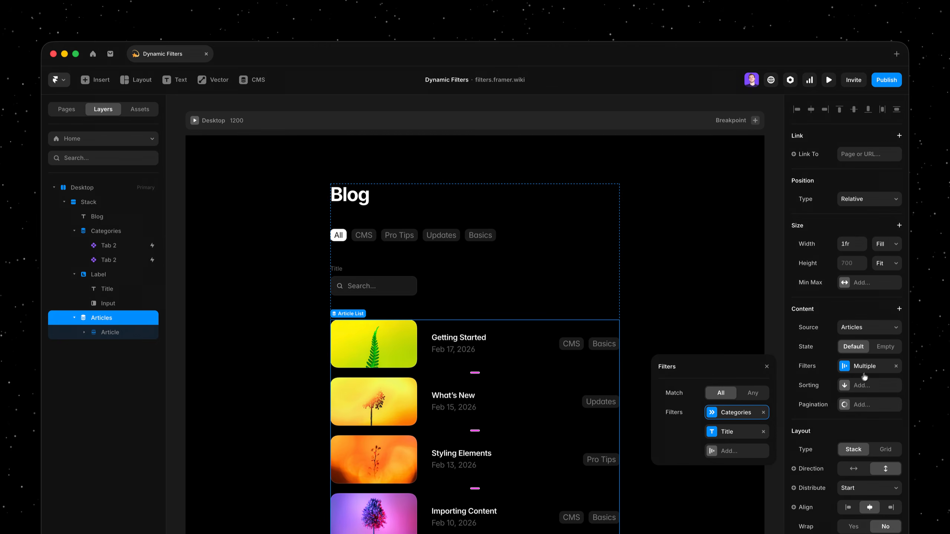
pyautogui.click(740, 453)
pyautogui.moveTo(740, 381)
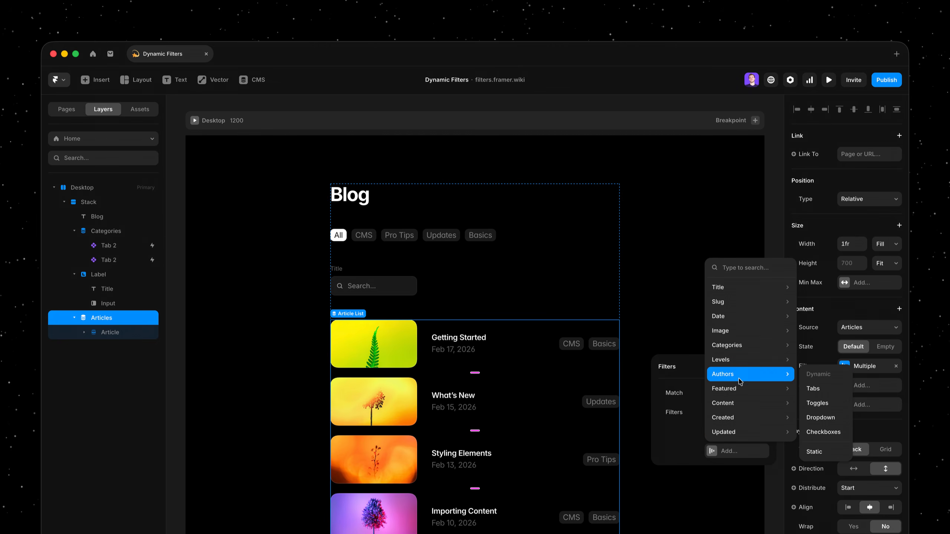
pyautogui.click(832, 419)
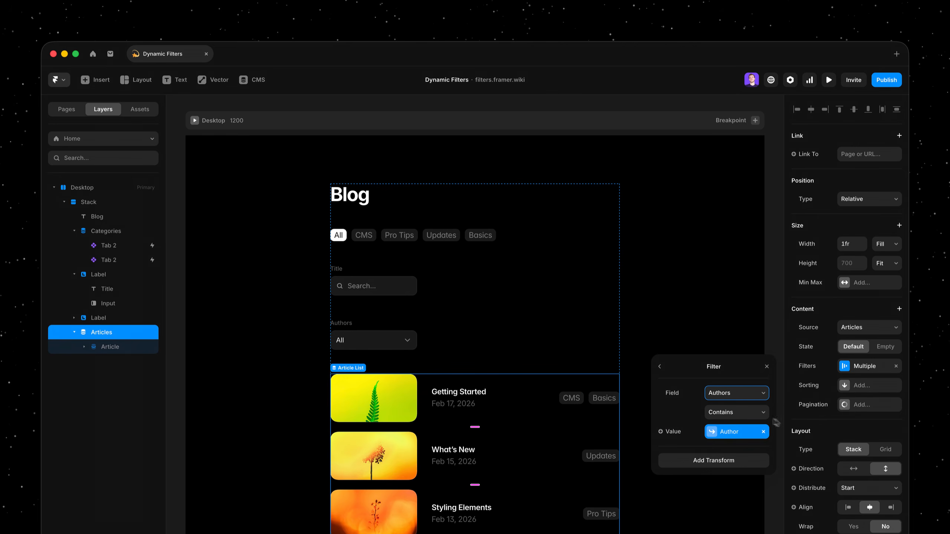
pyautogui.click(660, 367)
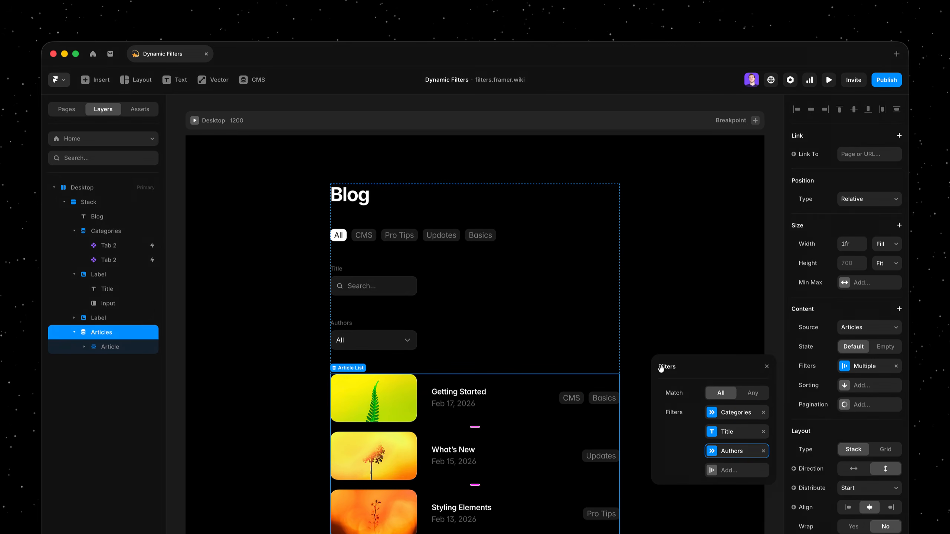
# - Add a dynamic Featured filter shown as a Checkbox to the Article List
pyautogui.click(739, 471)
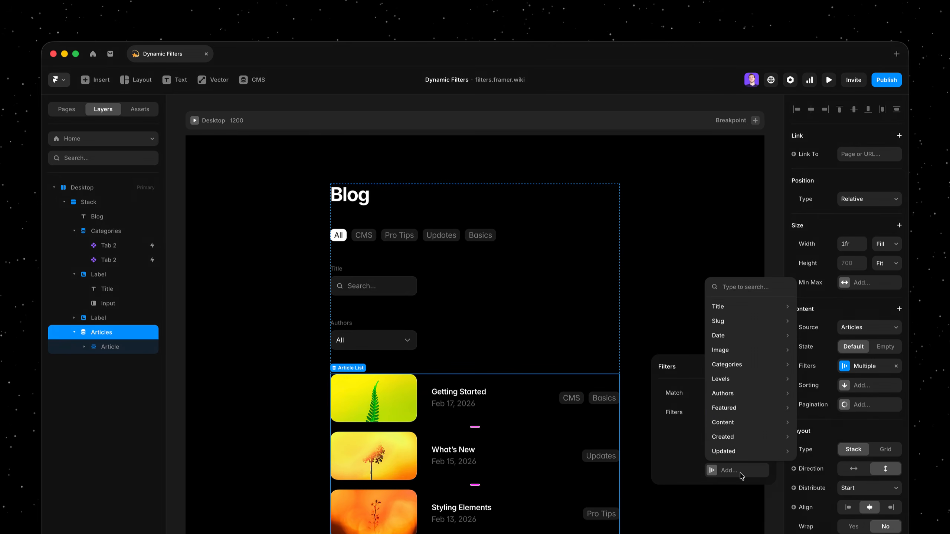
pyautogui.moveTo(747, 412)
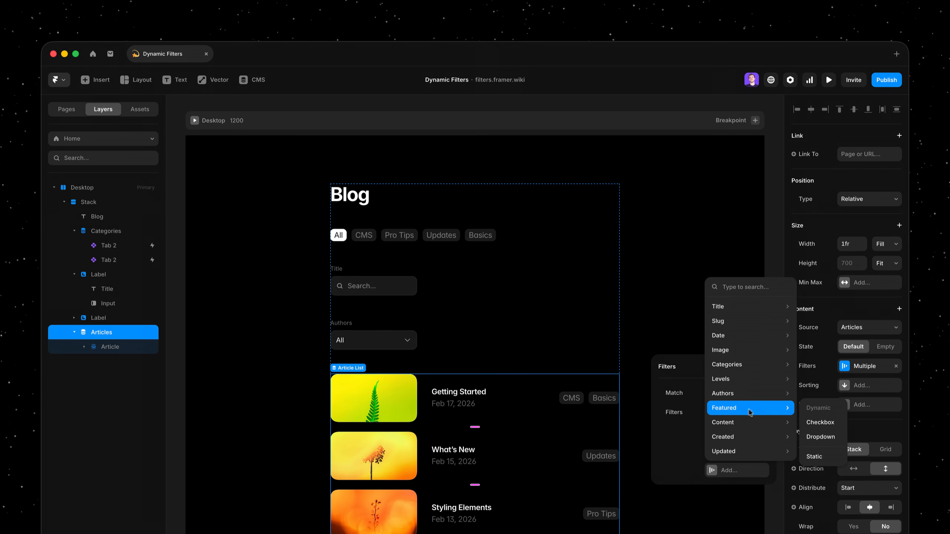
pyautogui.click(820, 425)
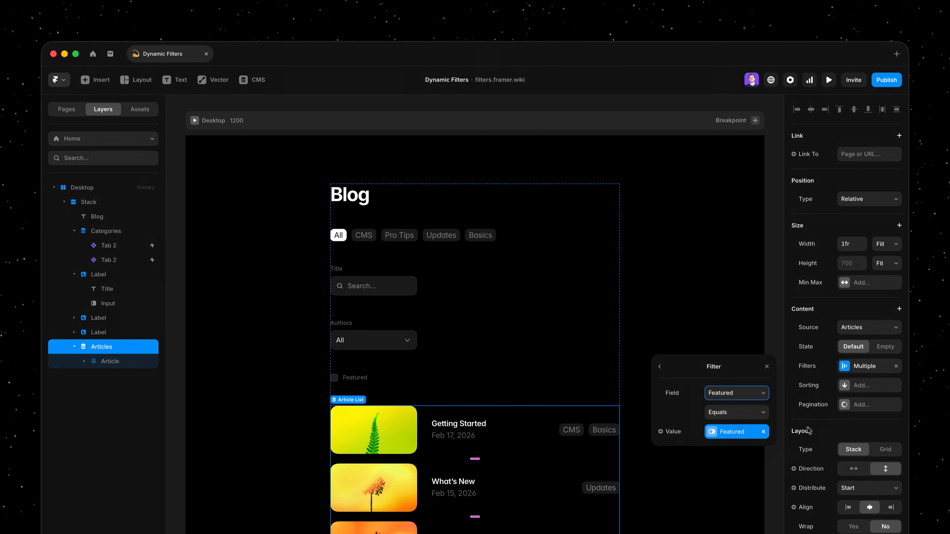
pyautogui.click(660, 367)
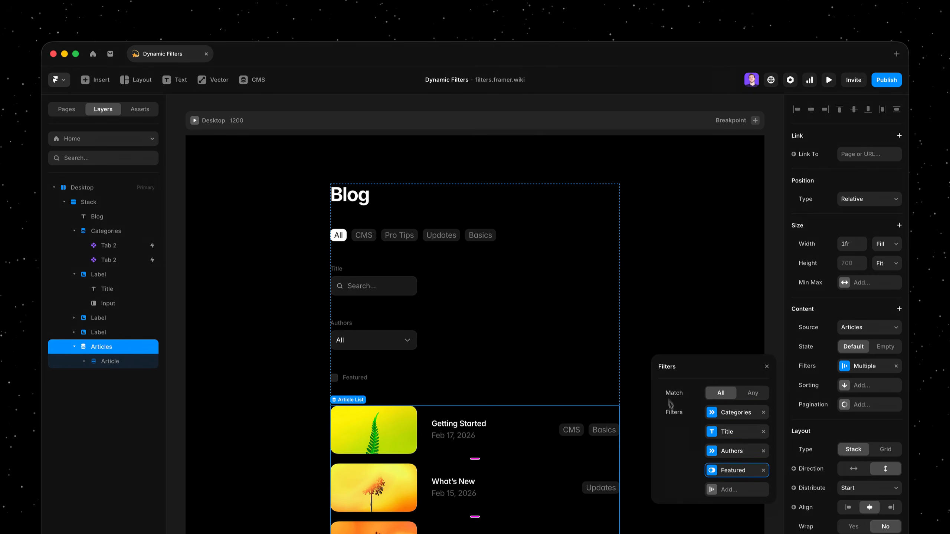
# - Add a dynamic Levels filter shown as Checkboxes to the Article List and close the filter settings
pyautogui.click(735, 492)
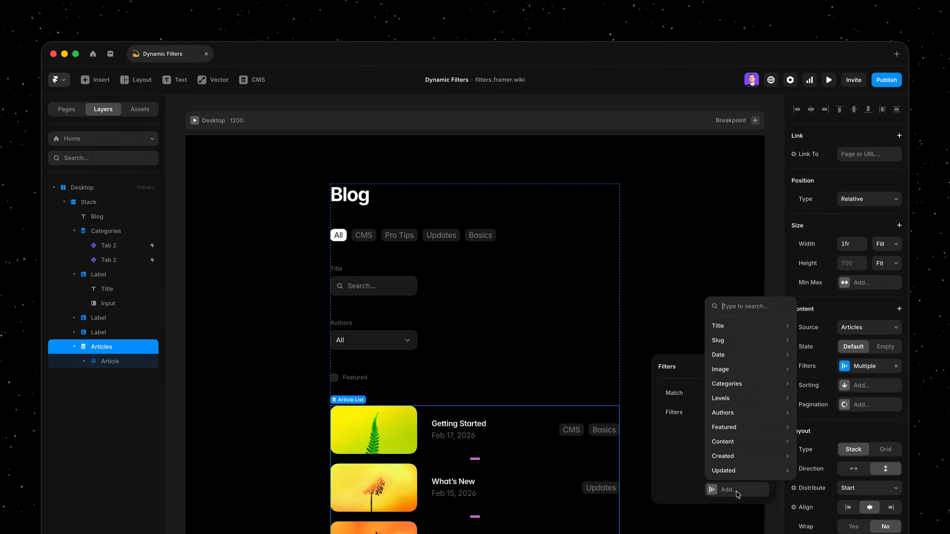
pyautogui.moveTo(740, 404)
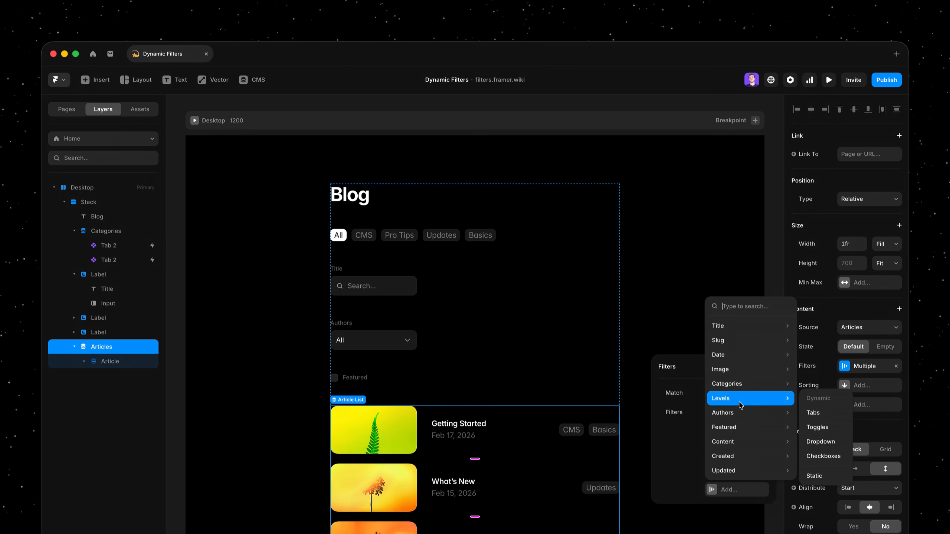
pyautogui.click(824, 452)
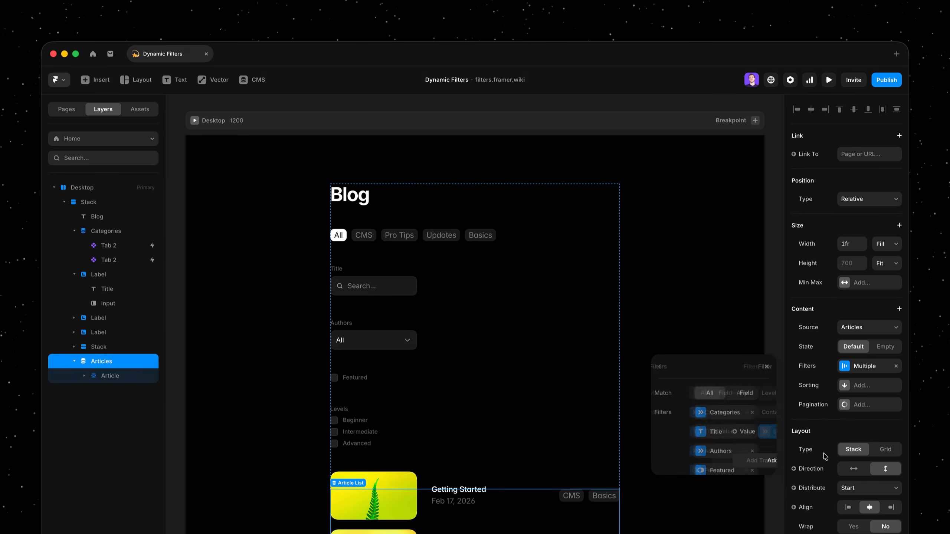
pyautogui.click(661, 367)
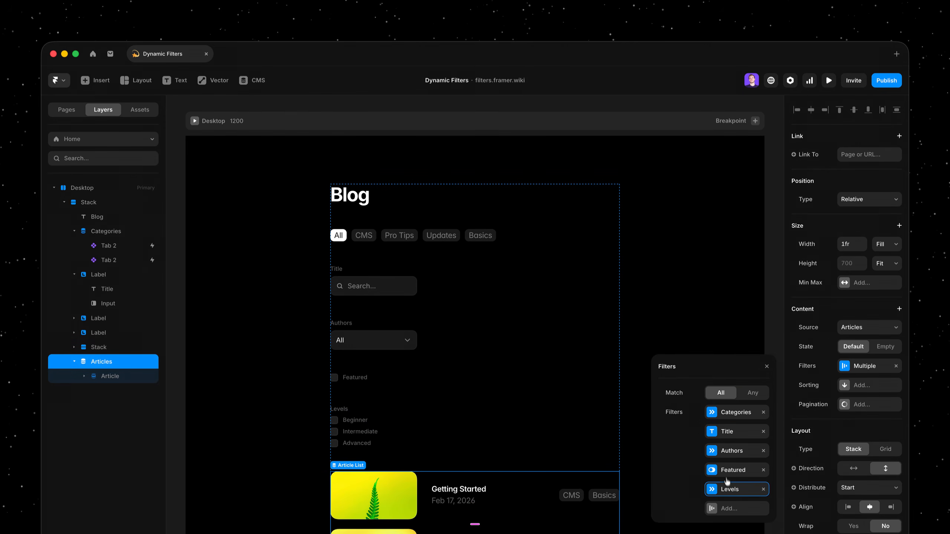
pyautogui.click(716, 327)
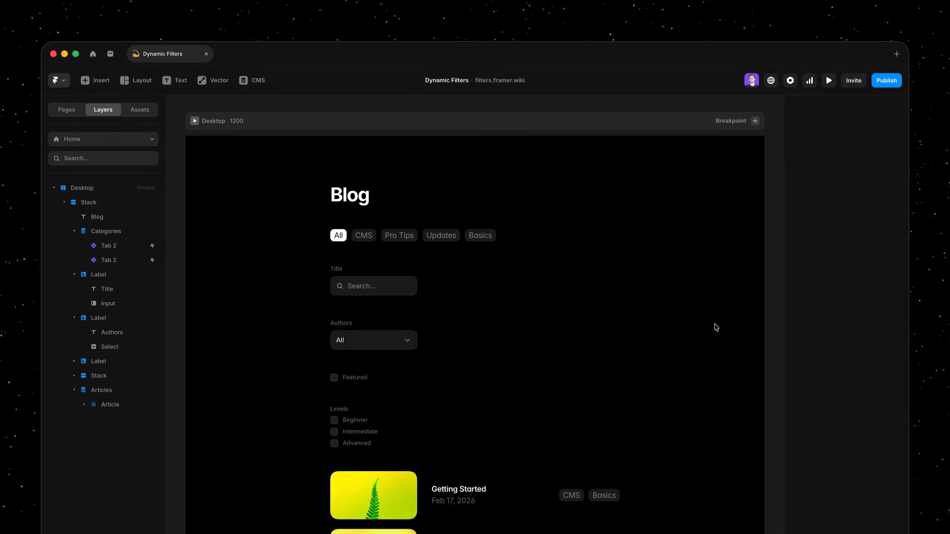
# - Preview the page, search the article titles for "sty" and clear the search
pyautogui.press('super+p')
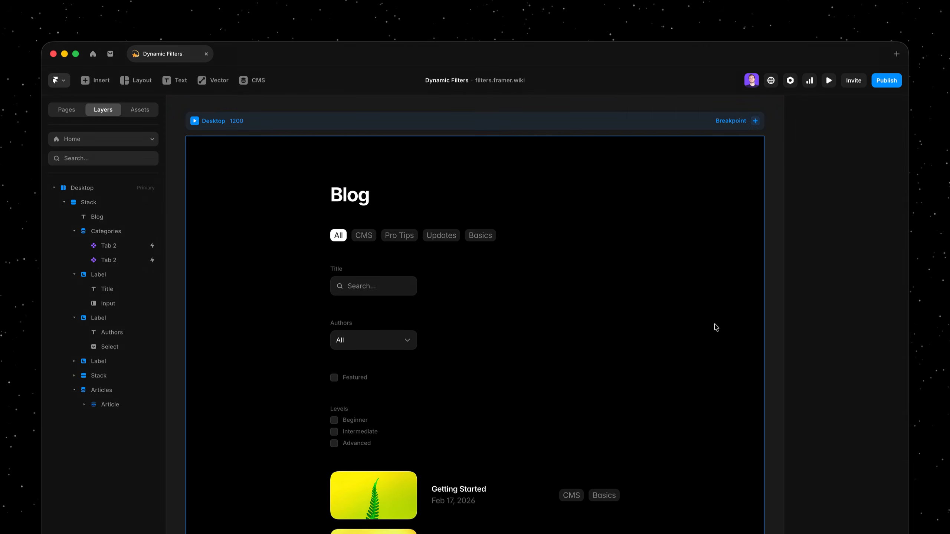
pyautogui.click(395, 267)
pyautogui.write('sty')
pyautogui.press('BackSpace')
pyautogui.press('BackSpace')
pyautogui.press('BackSpace')
# - Test the preview's filters with the first listed author and Featured enabled, and return to the canvas
pyautogui.click(388, 323)
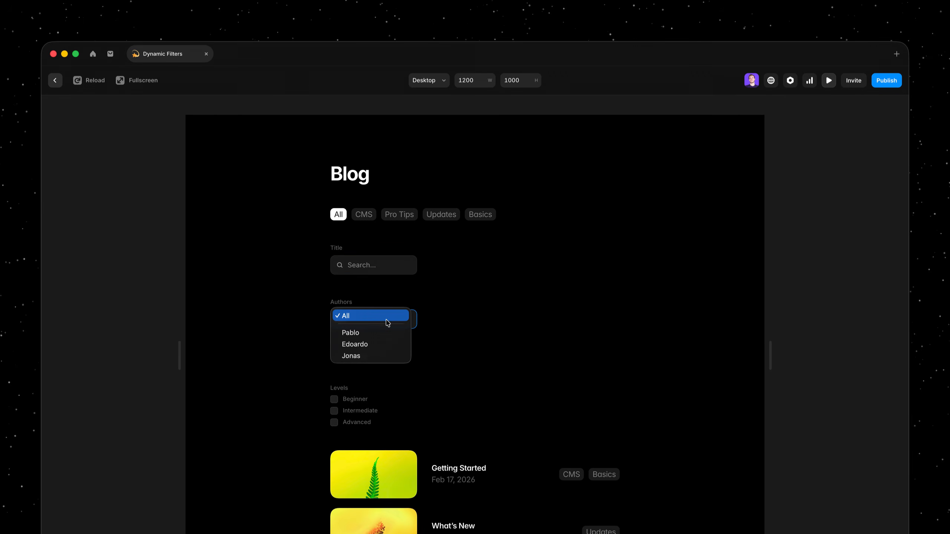
pyautogui.press('Escape')
pyautogui.click(385, 335)
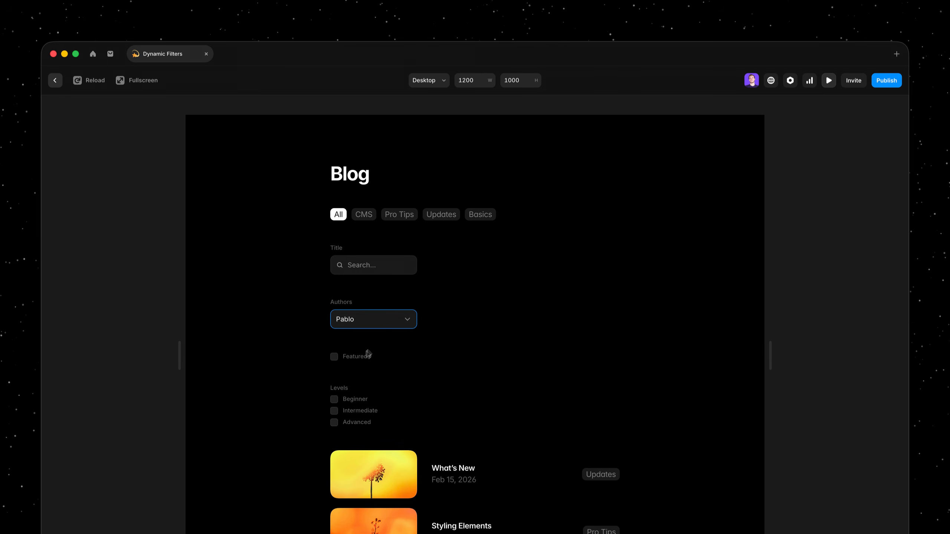
pyautogui.click(334, 357)
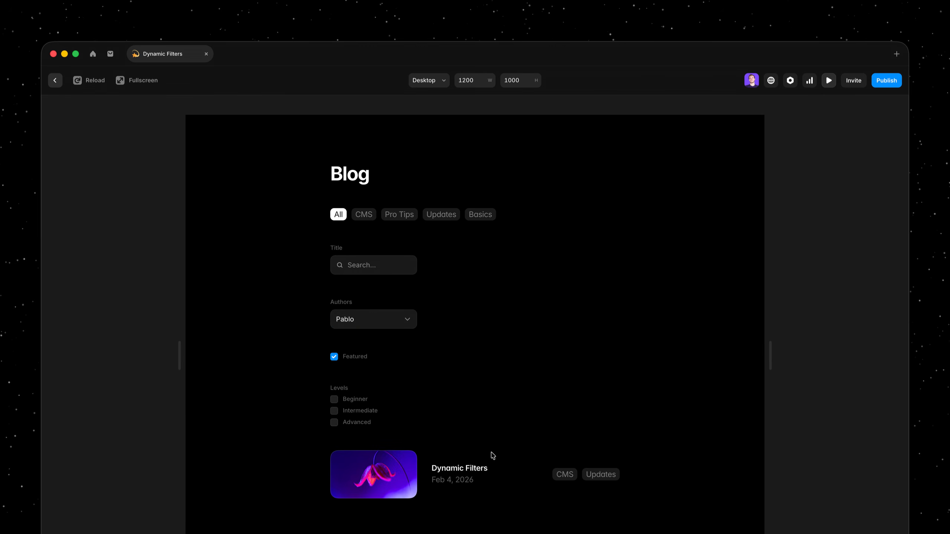
pyautogui.press('Escape')
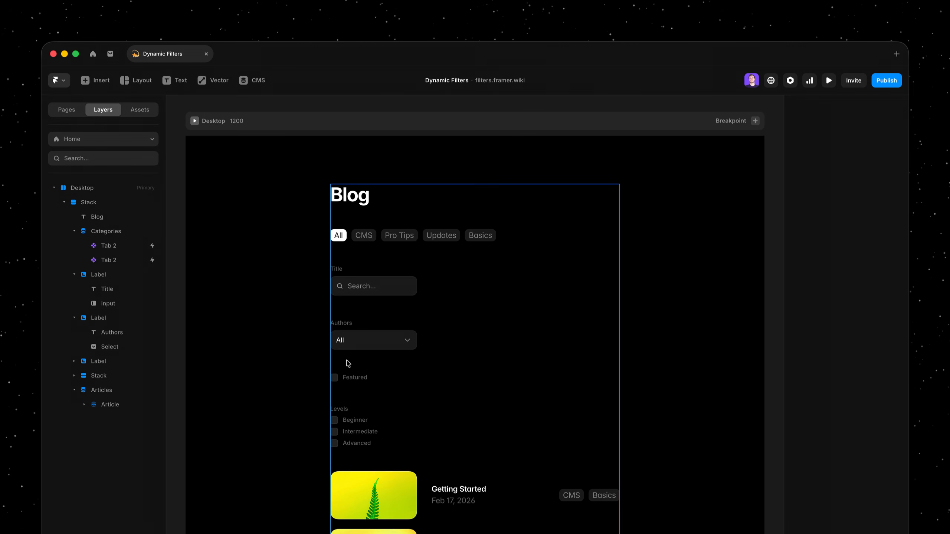
# - Try moving the Authors dropdown filter out of the Blog stack onto the empty page area, and undo the move
pyautogui.moveTo(368, 332); pyautogui.dragTo(242, 379)
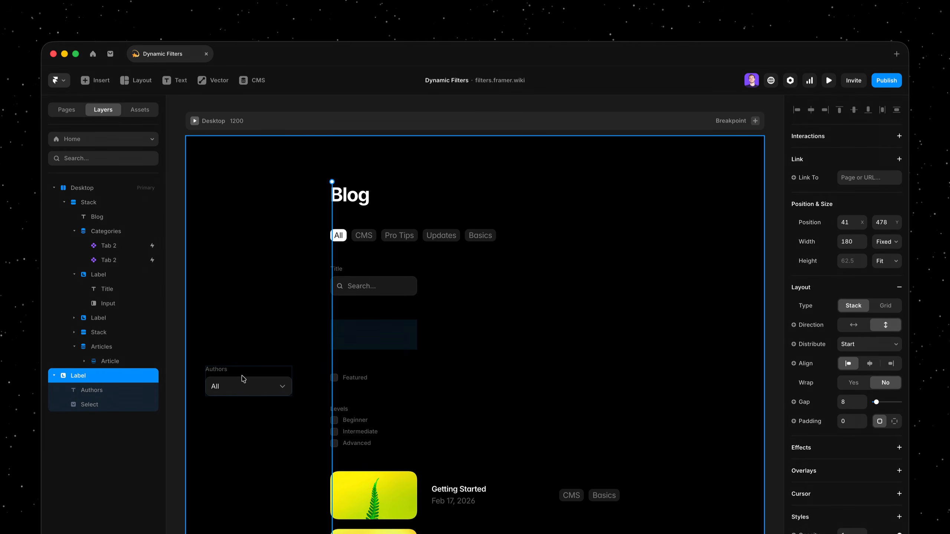
pyautogui.press('super+z')
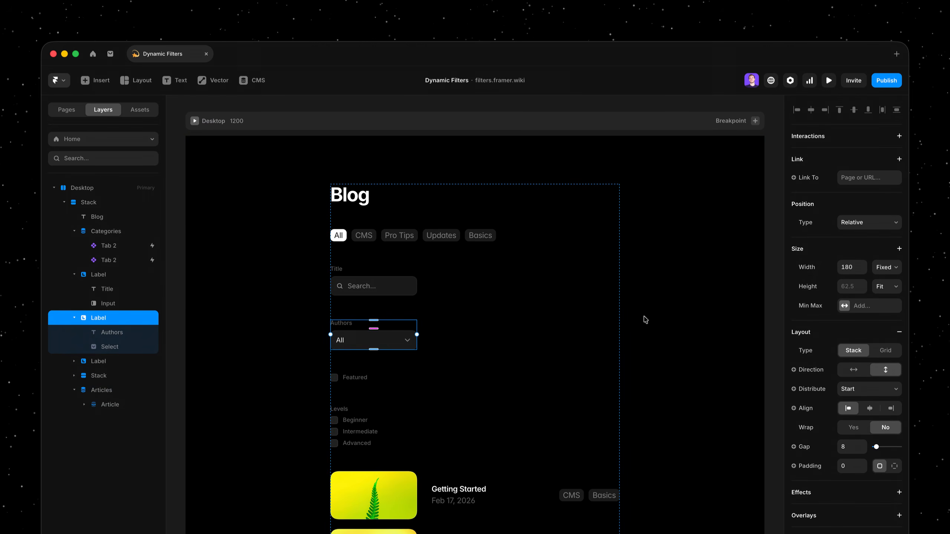
# - Switch to the /blog page and select the search input under the Title heading
pyautogui.click(143, 140)
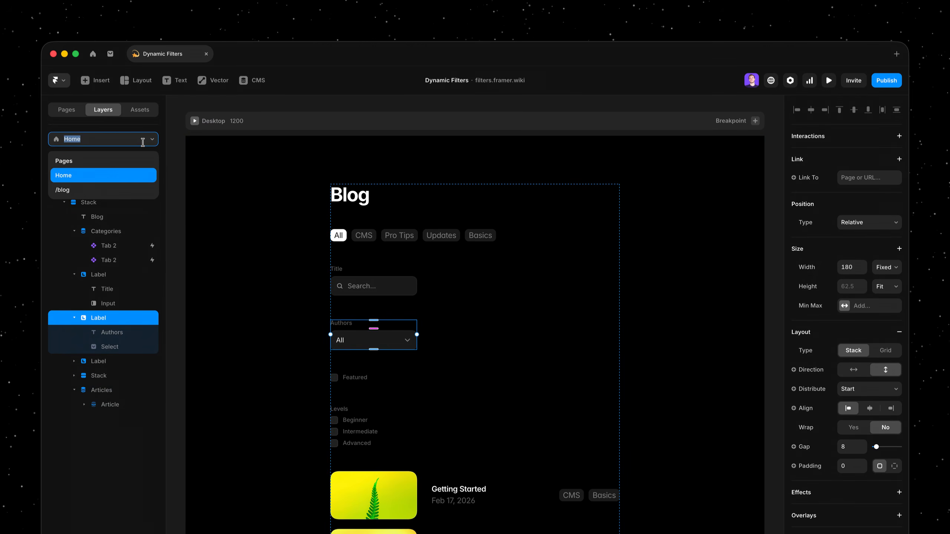
pyautogui.click(112, 189)
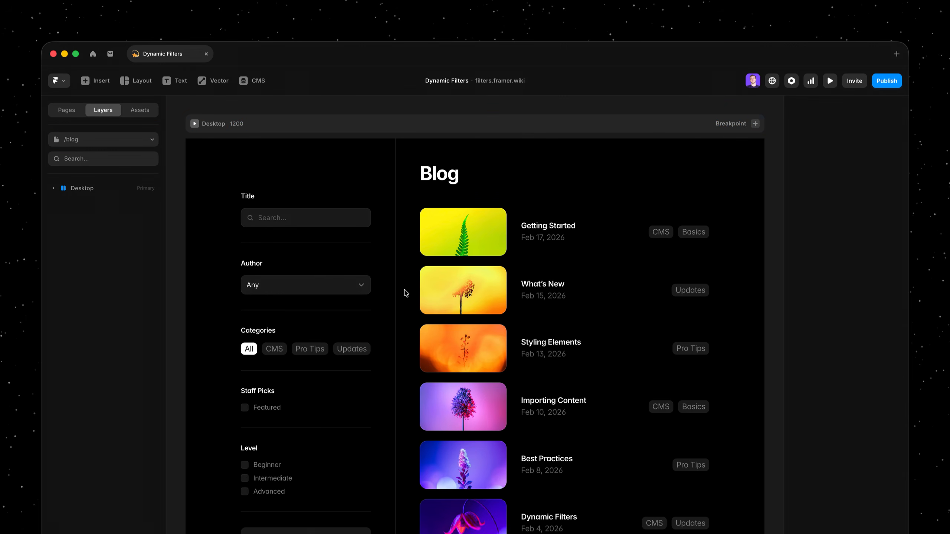
pyautogui.click(341, 224)
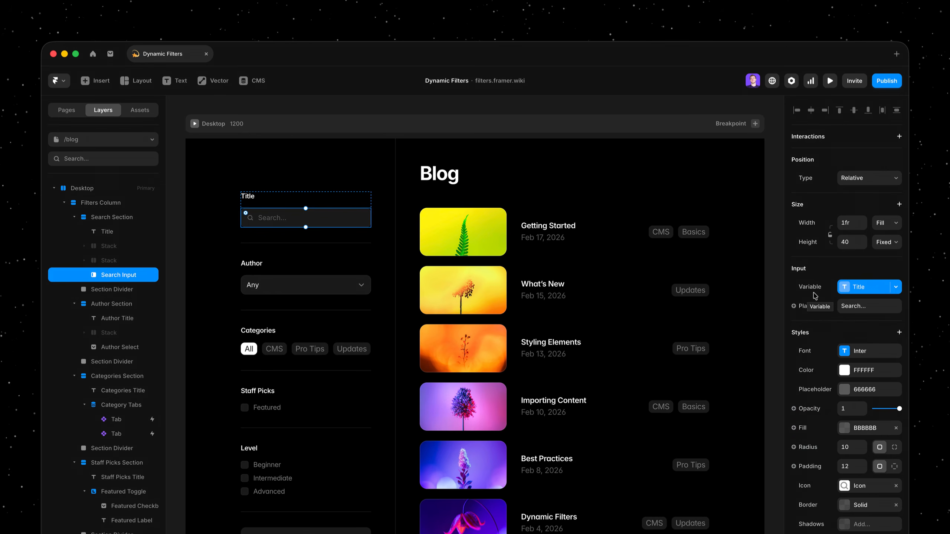
# - Review the Title, Categories, Featured, Levels and Author page variables through the search input's linked variable, and close them
pyautogui.click(854, 288)
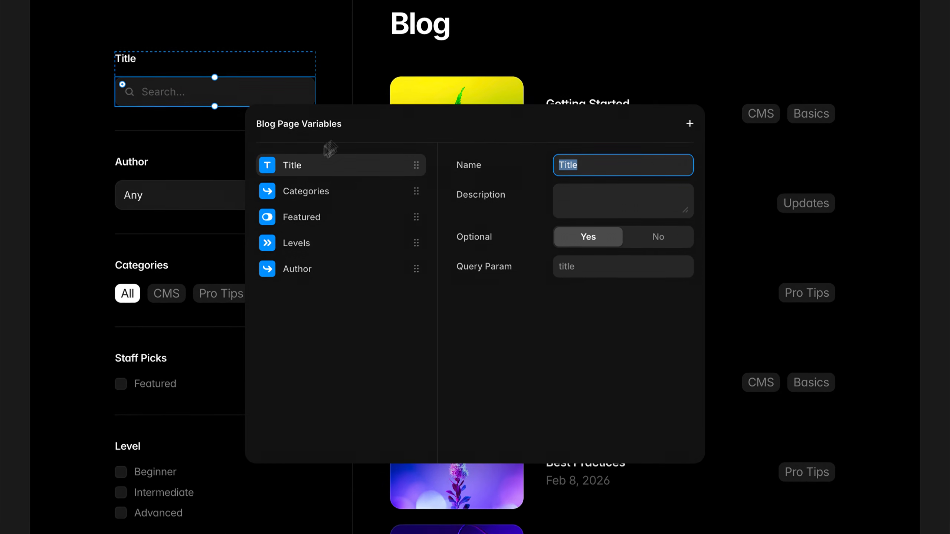
pyautogui.click(365, 191)
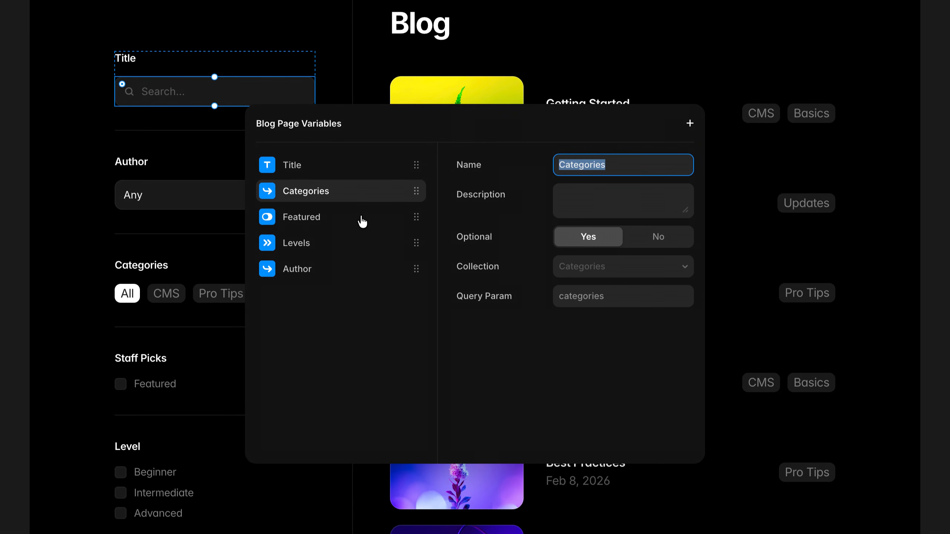
pyautogui.click(362, 220)
pyautogui.click(361, 245)
pyautogui.click(361, 266)
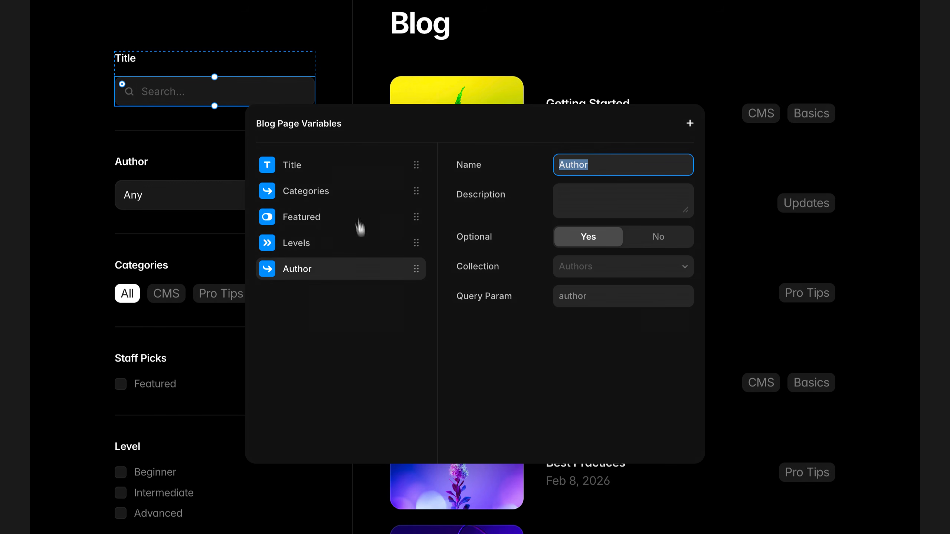
pyautogui.click(349, 165)
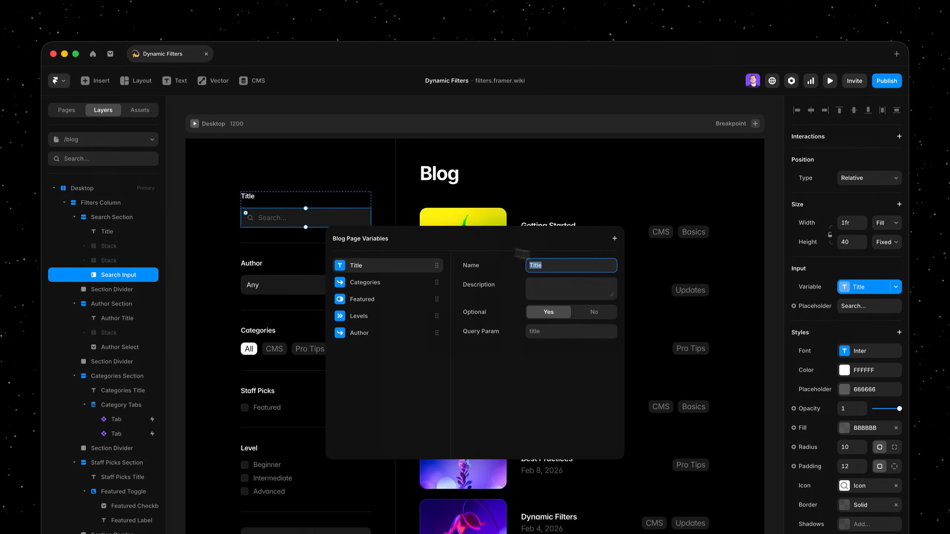
pyautogui.click(367, 219)
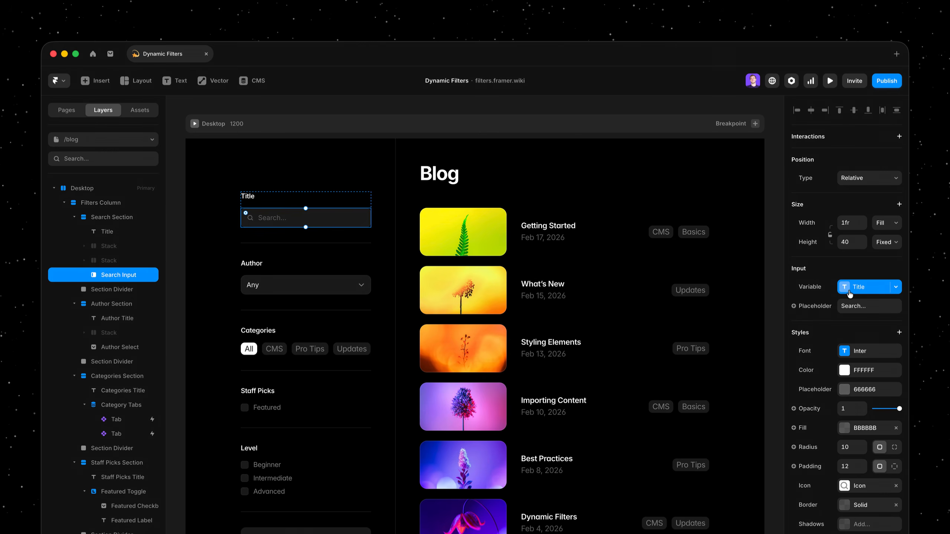
# - Inspect the Article List's Title filter and the page variable its value is linked to
pyautogui.click(633, 271)
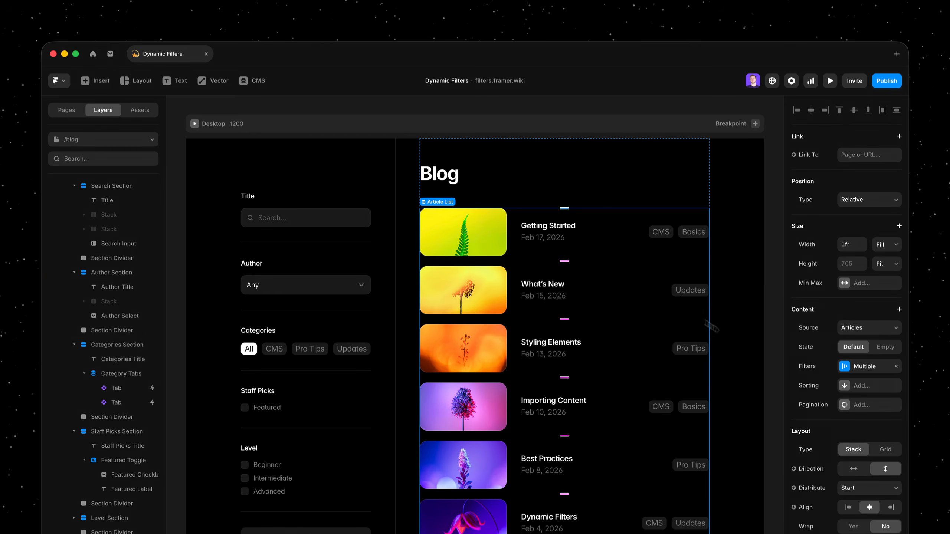
pyautogui.click(862, 367)
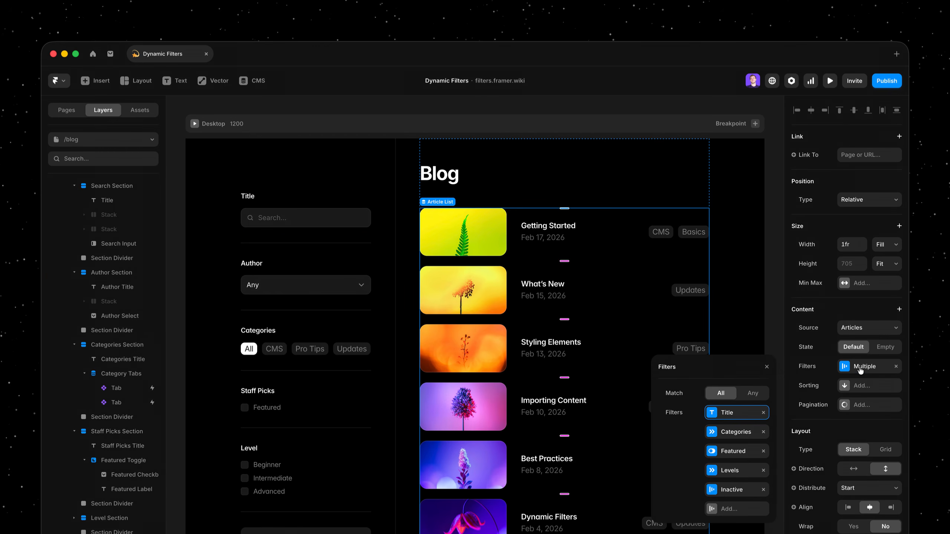
pyautogui.click(727, 415)
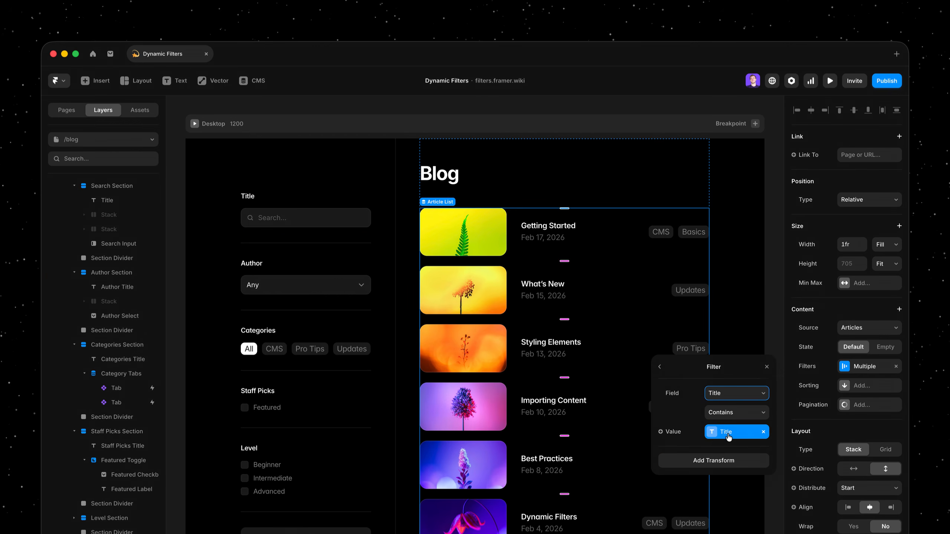
pyautogui.click(727, 435)
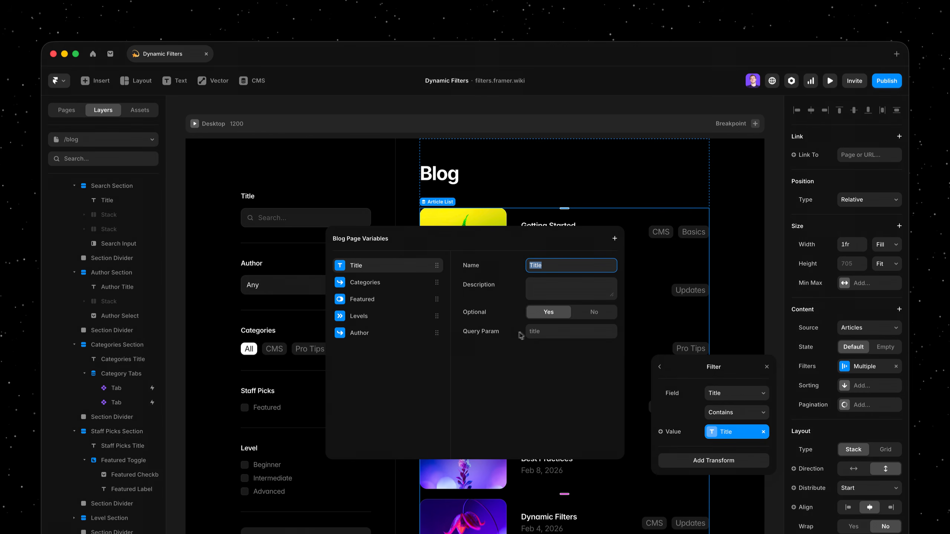
pyautogui.press('Escape')
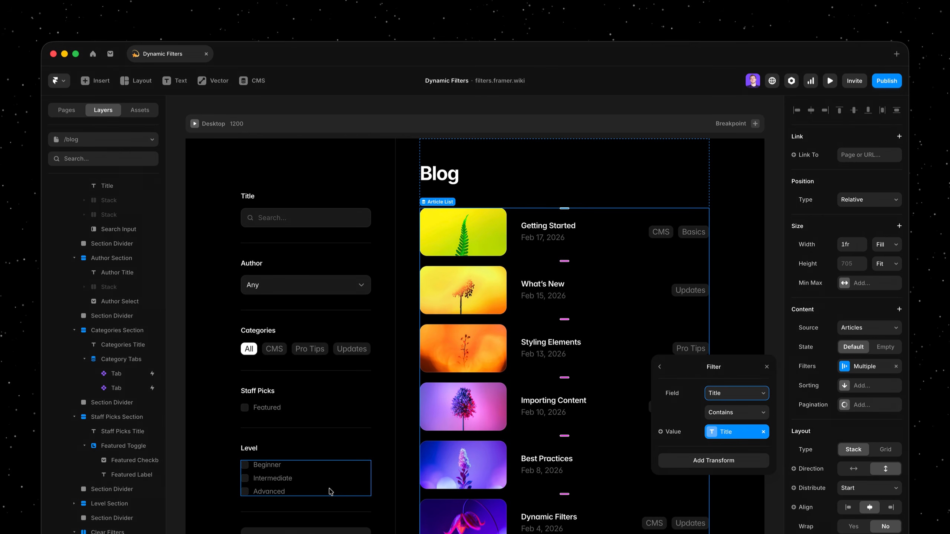
# - Inspect the CMS category tab's Variant transform and its Set Variable click interaction, and deselect the tab
pyautogui.click(325, 352)
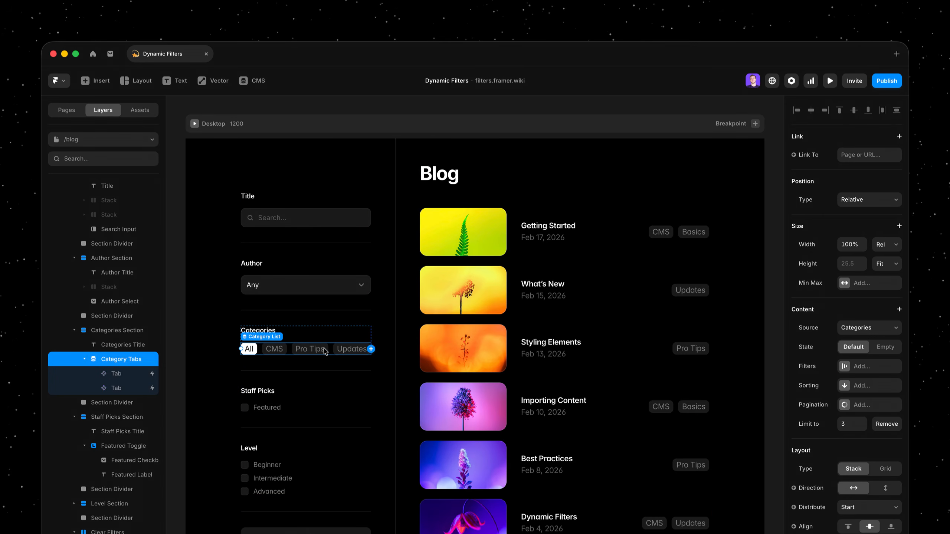
pyautogui.click(284, 351)
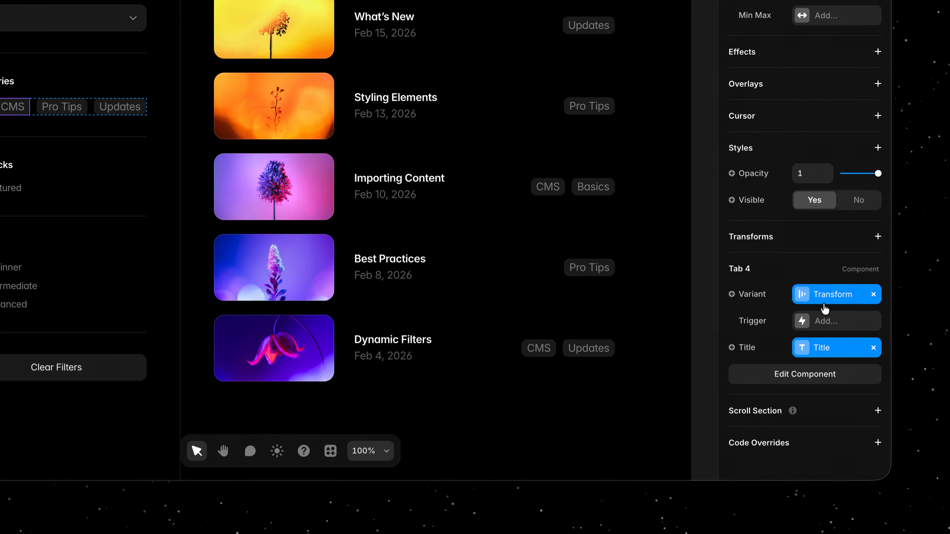
pyautogui.click(824, 307)
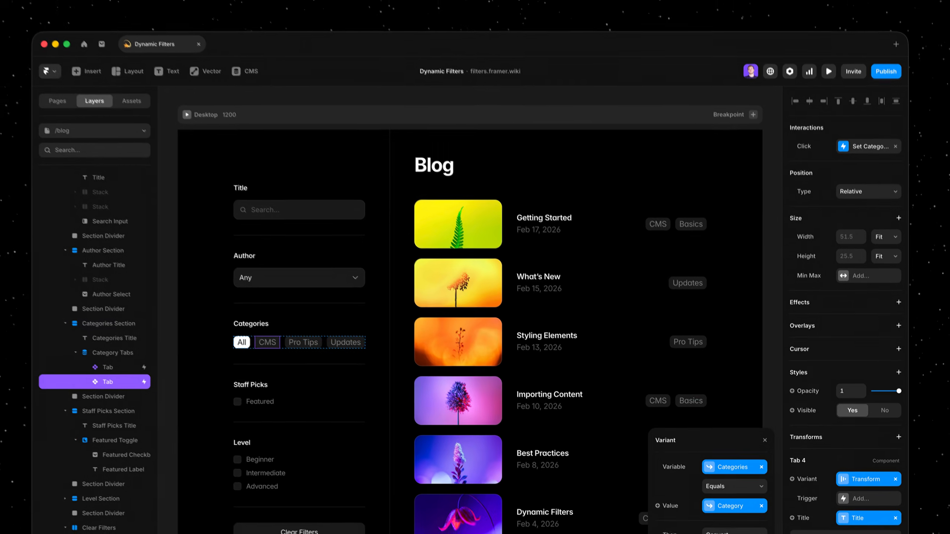
pyautogui.click(862, 157)
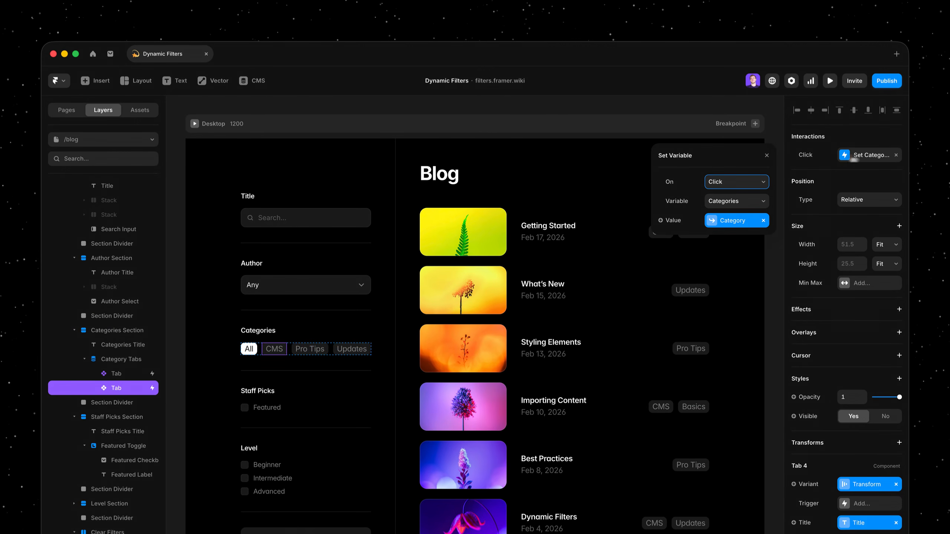
pyautogui.click(776, 269)
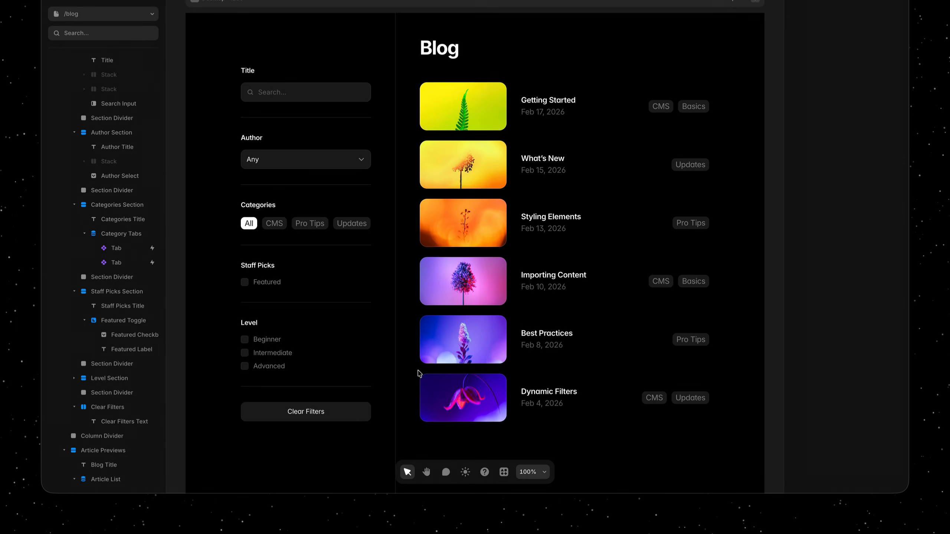
# - Add a Reset Variables interaction on Click to the Clear Filters button
pyautogui.click(365, 416)
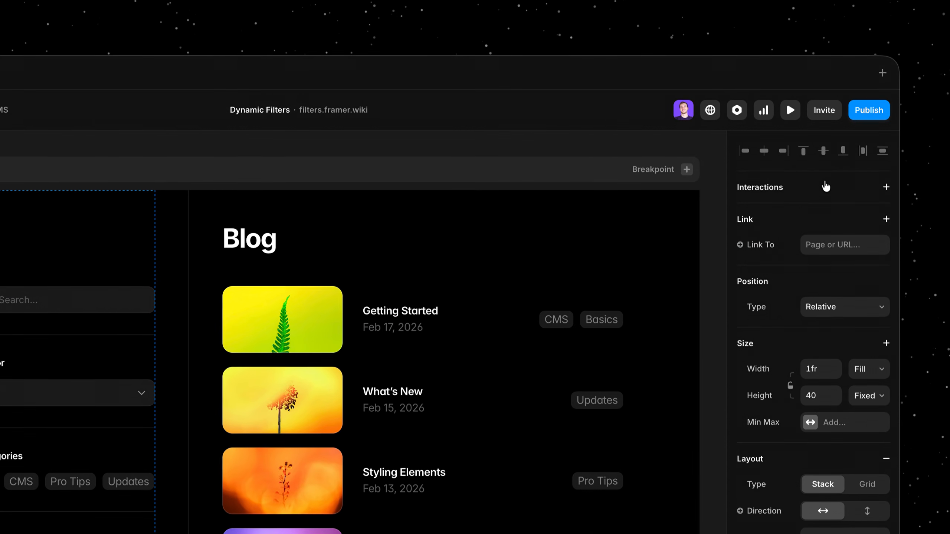
pyautogui.click(826, 186)
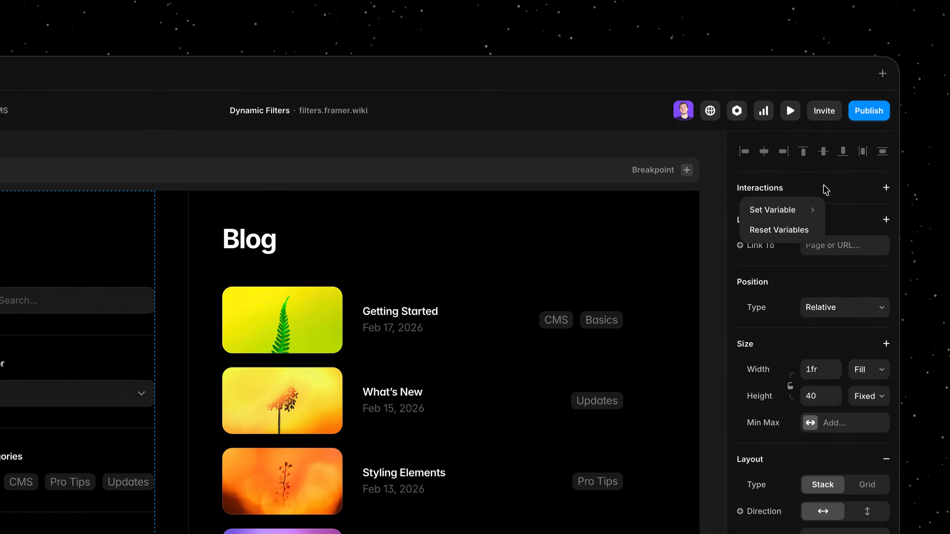
pyautogui.click(783, 230)
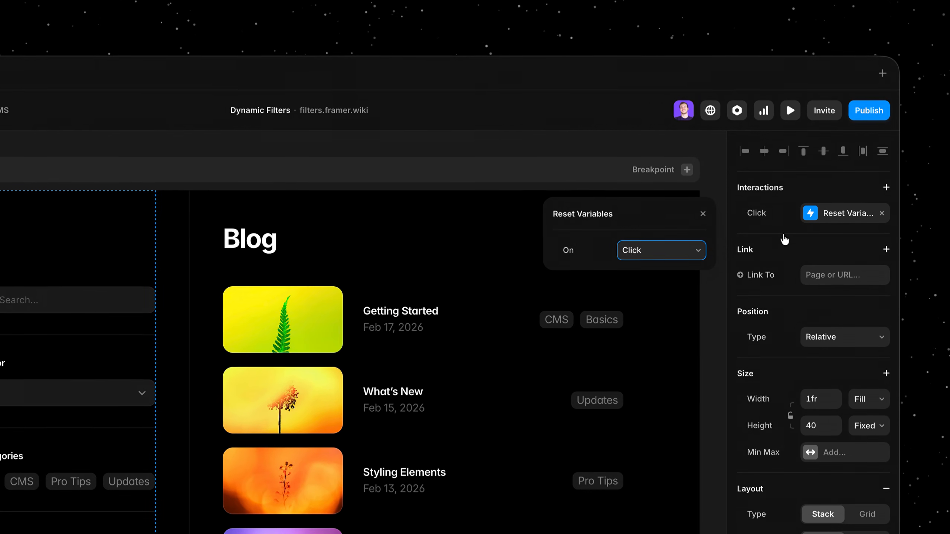
# - Preview the blog page, filter by title "st", Pro Tips and Featured, test Clear Filters, and return to the canvas
pyautogui.press('super+p')
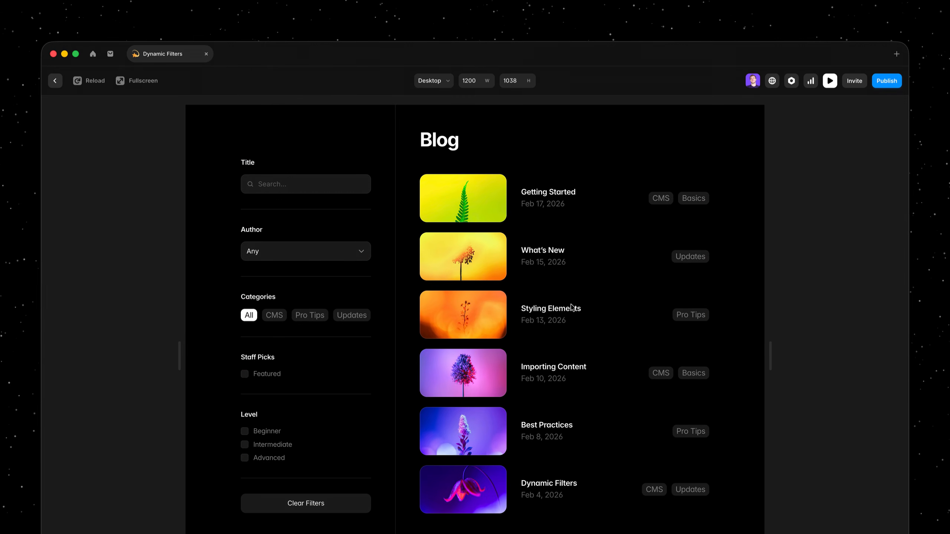
pyautogui.click(307, 188)
pyautogui.write('st')
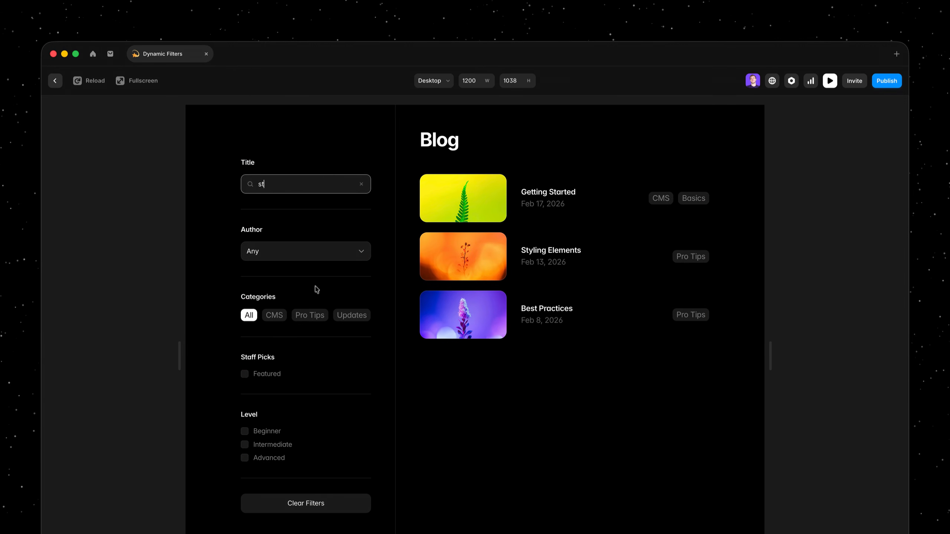
pyautogui.click(315, 317)
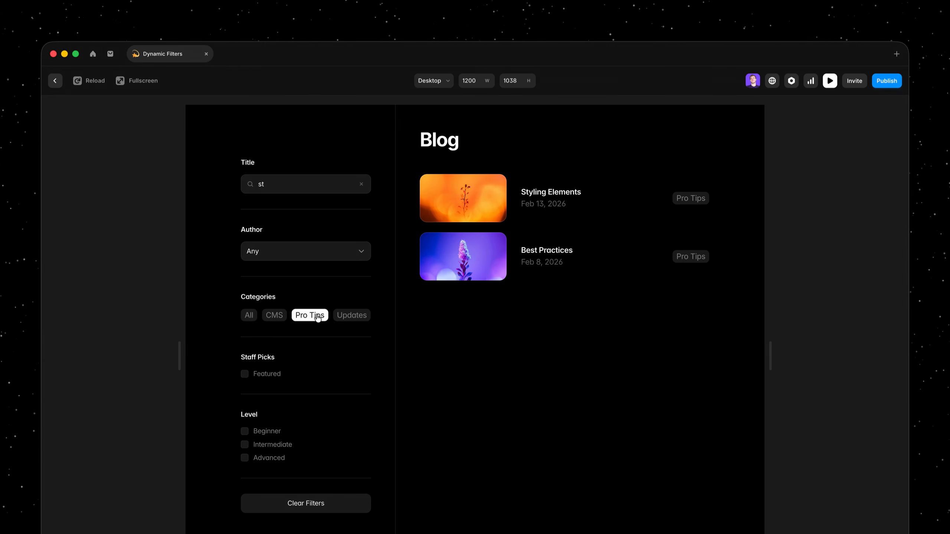
pyautogui.click(245, 374)
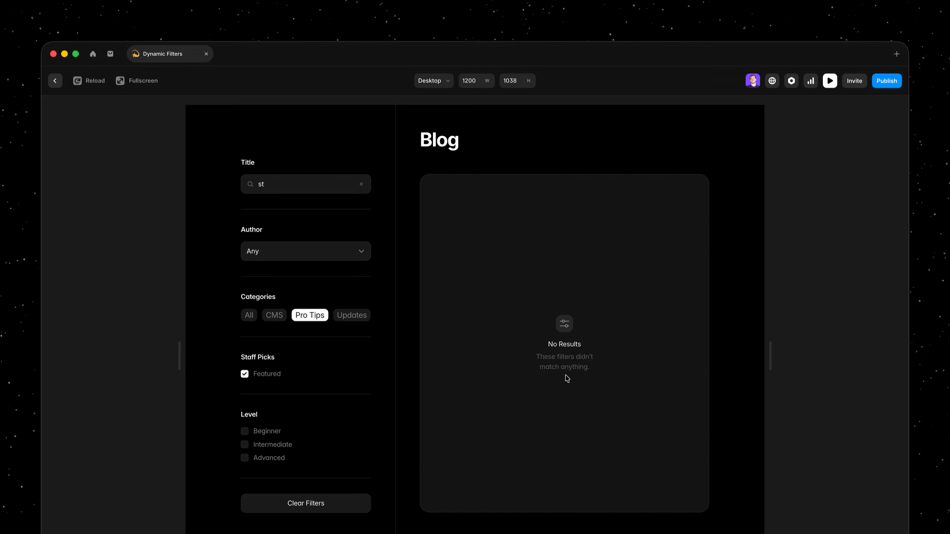
pyautogui.click(341, 509)
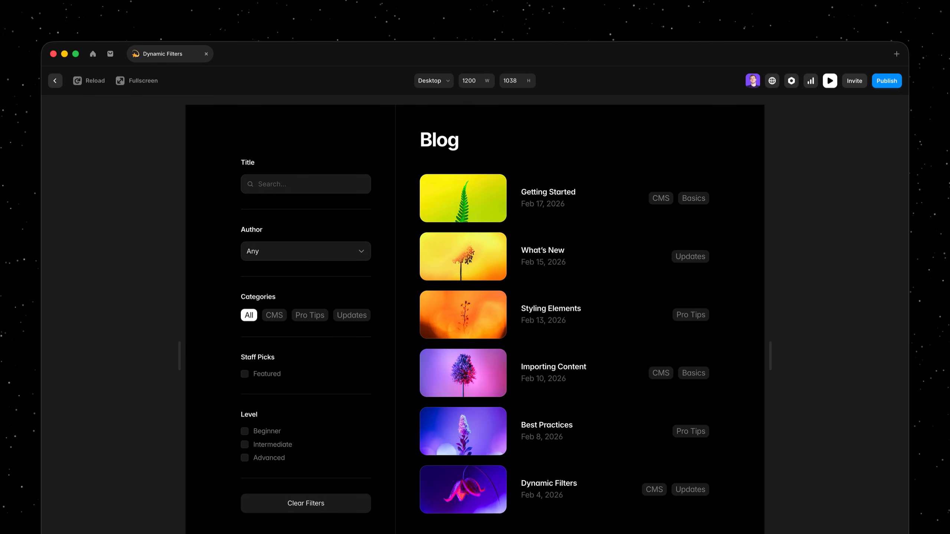
pyautogui.press('Escape')
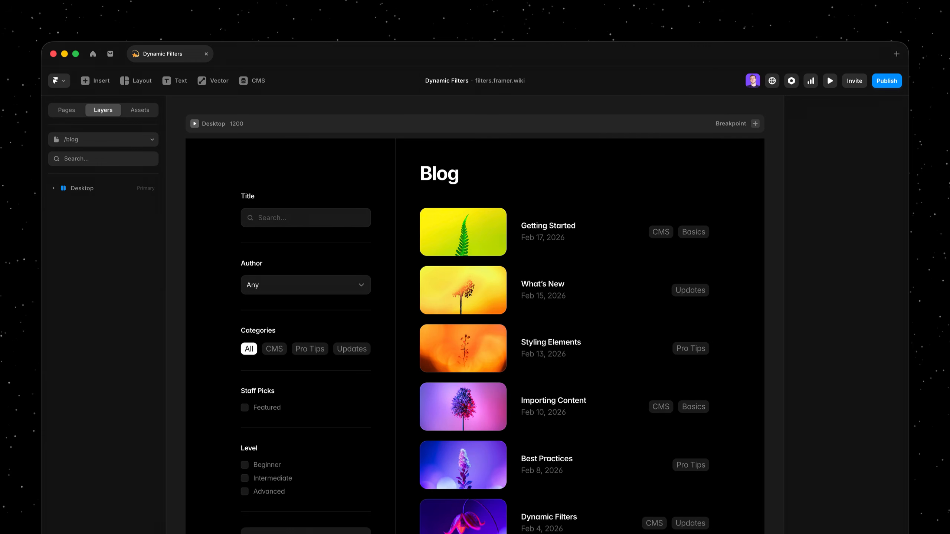